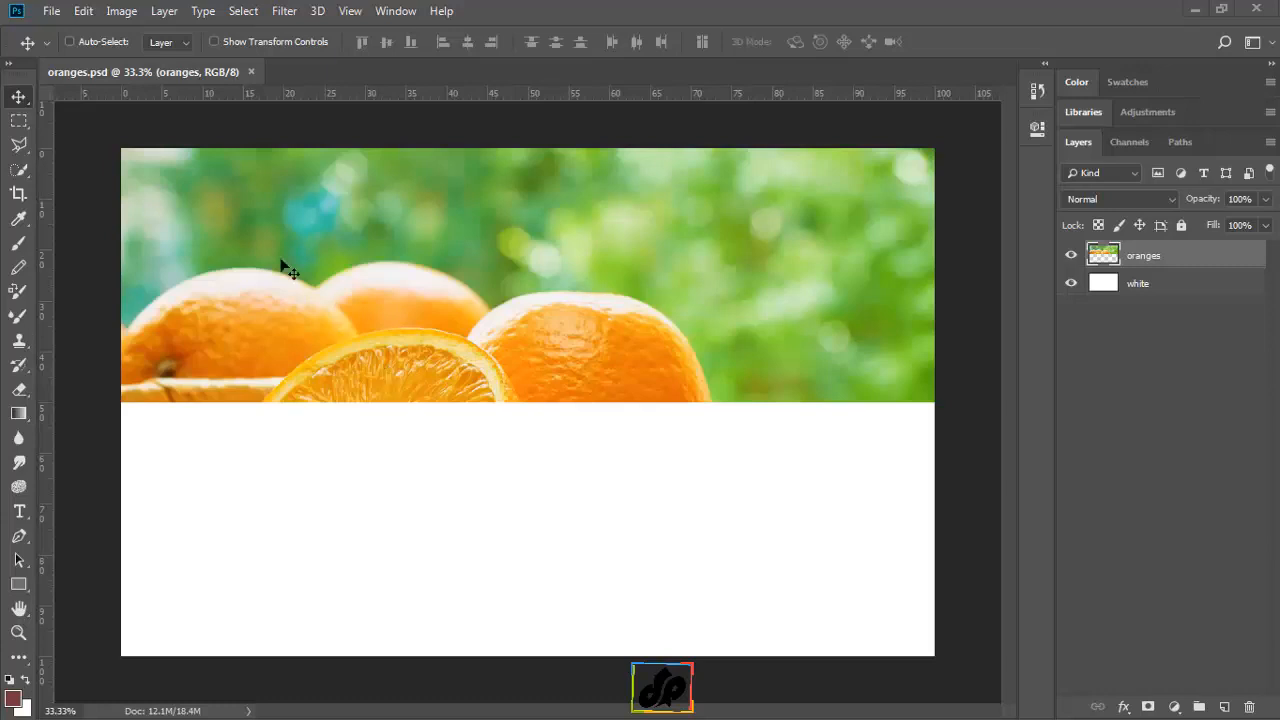
Switch to Bridge, select the four images from Peppers.jpg through Tomato.jpg, and load them as layers into one Photoshop document
left_click(51, 11)
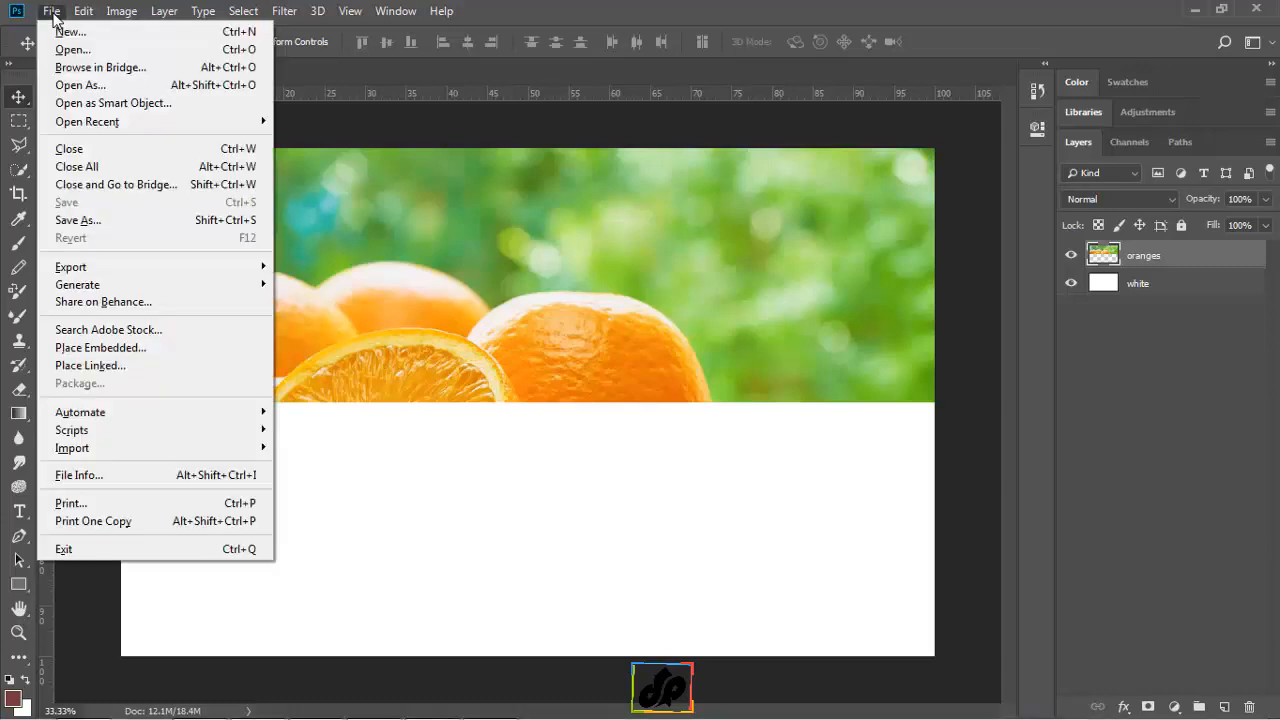
left_click(90, 67)
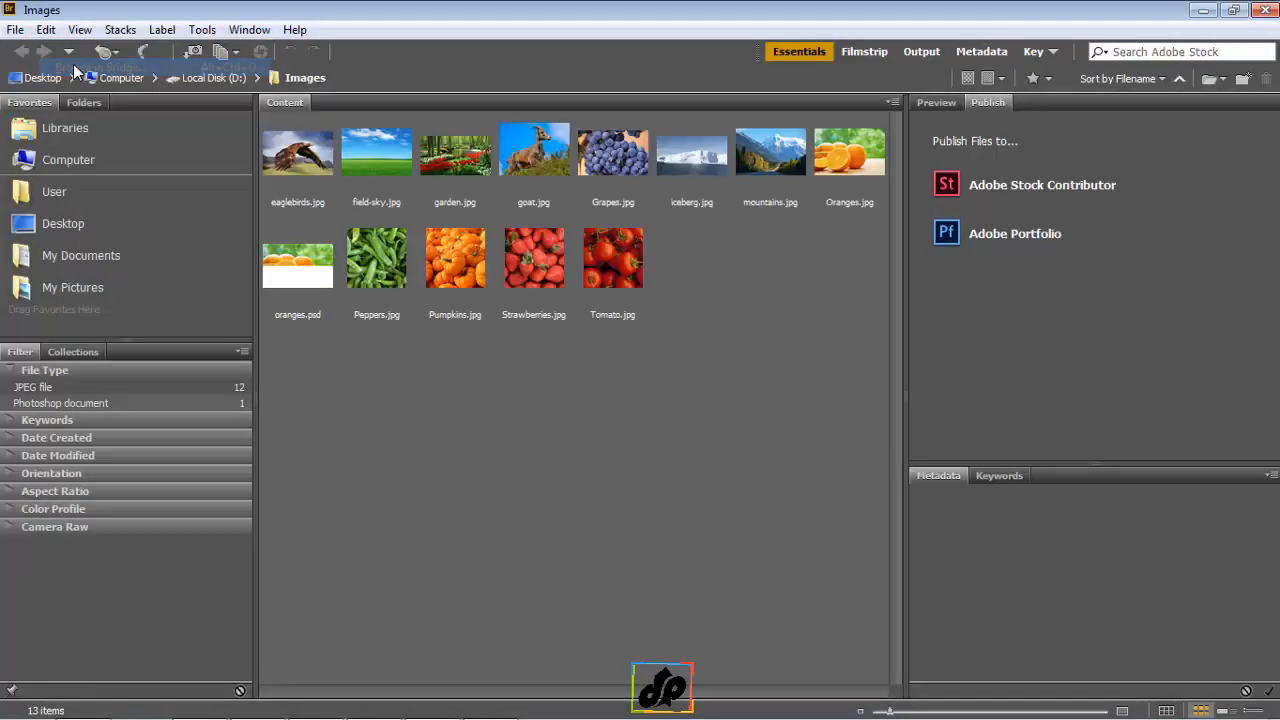
left_click(399, 278)
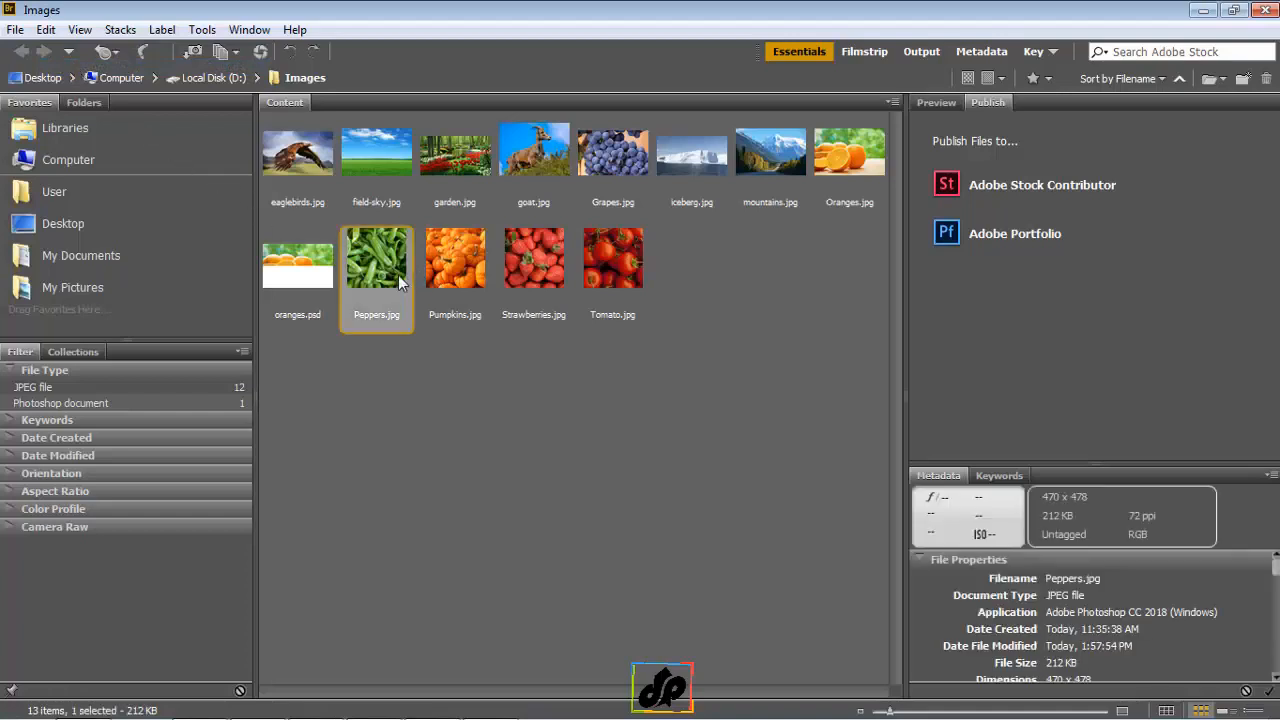
left_click(613, 280, "shift")
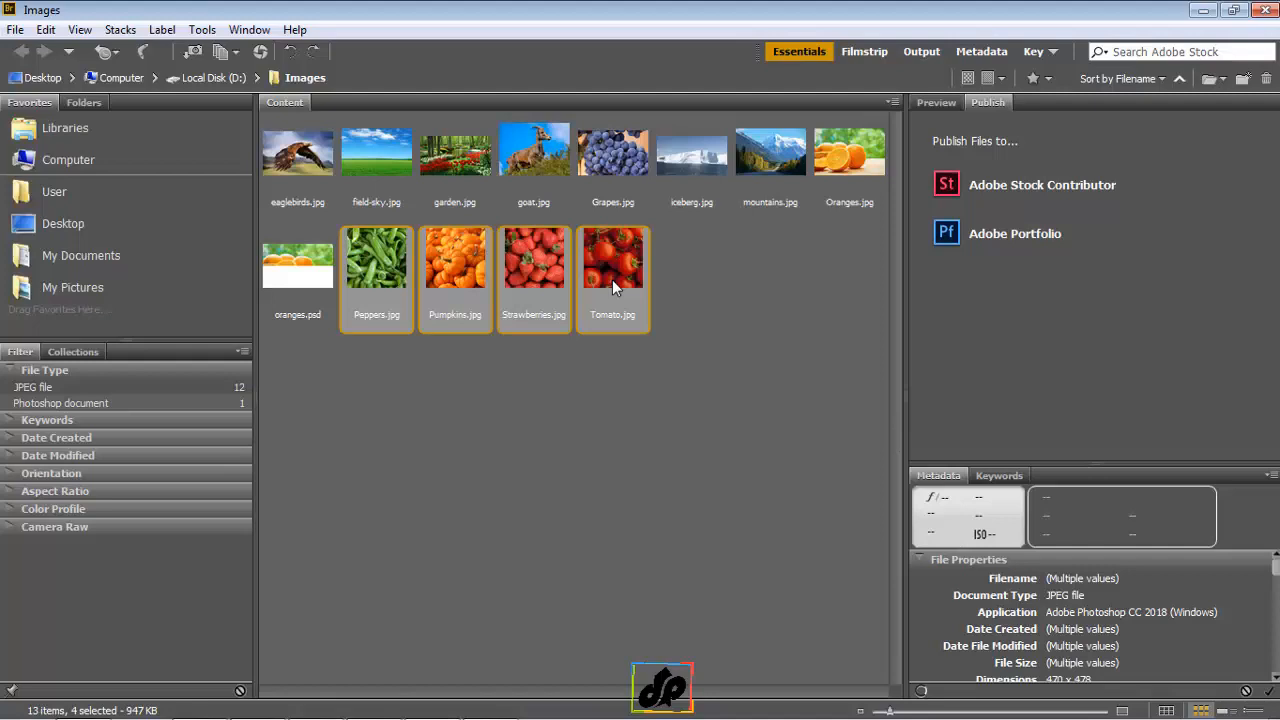
left_click(201, 30)
mouse_move(270, 199)
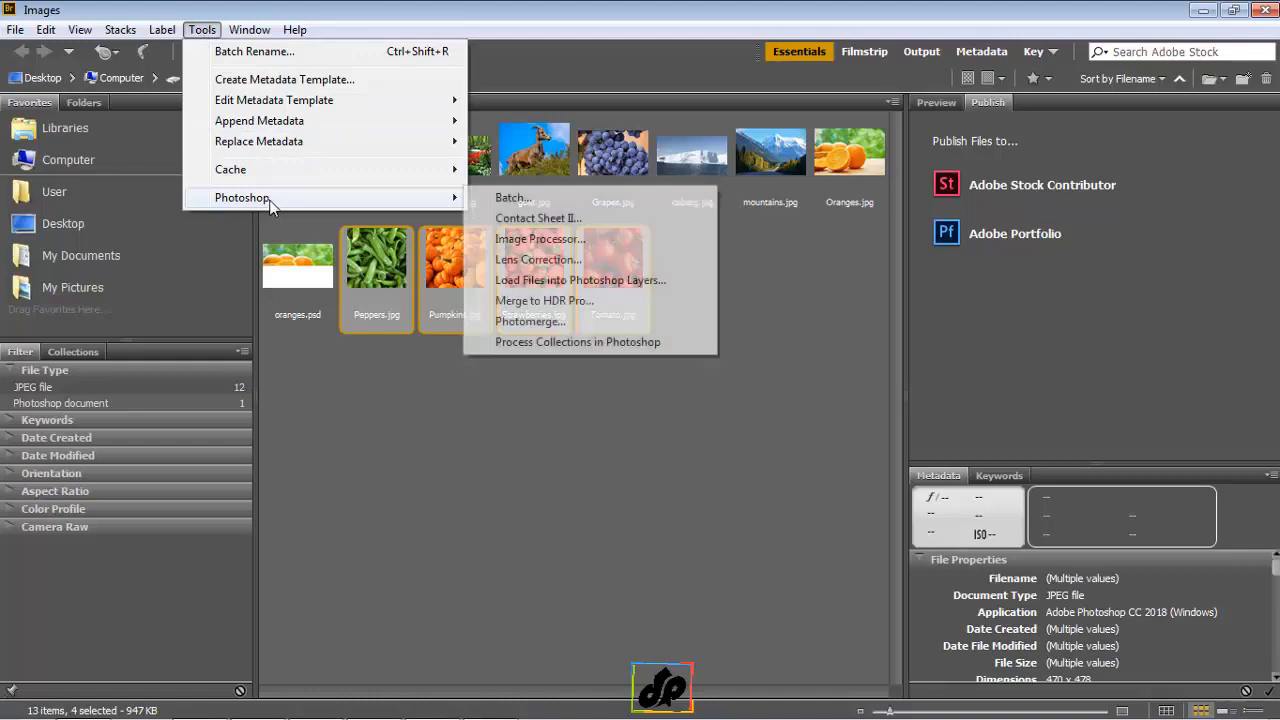
left_click(542, 282)
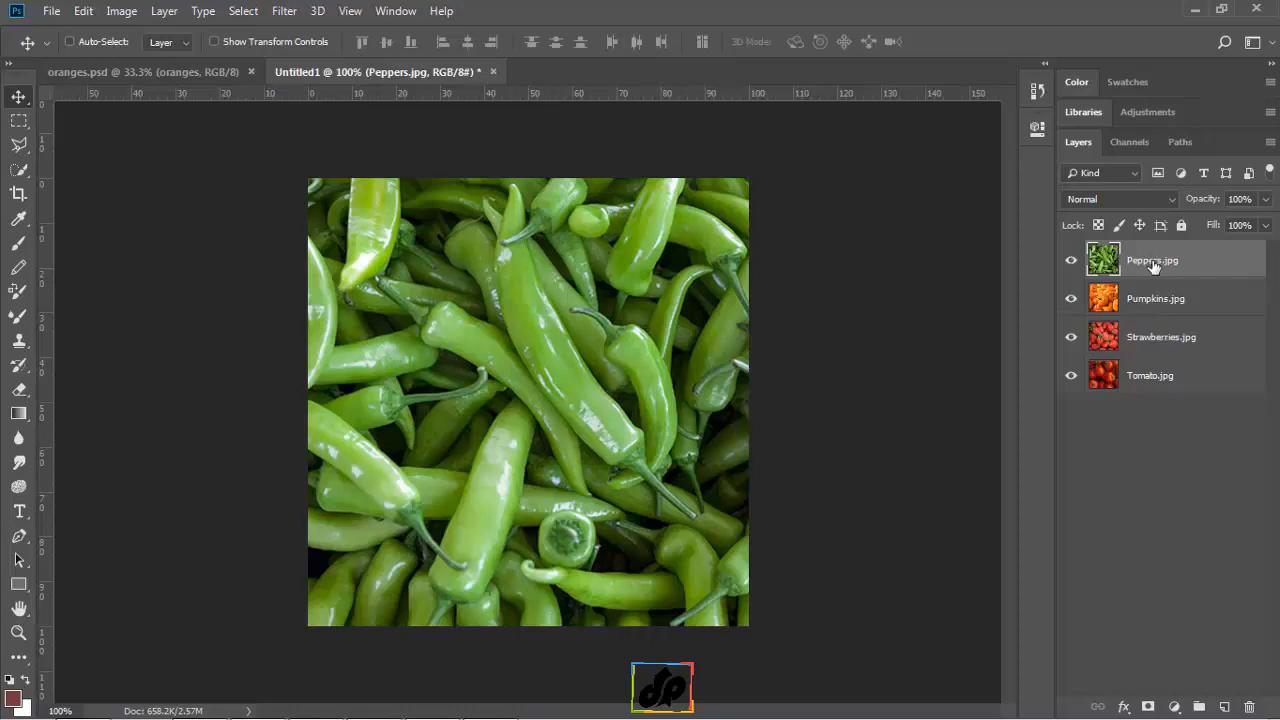
Select all four layers from Peppers.jpg through Tomato.jpg and tile the two open documents side by side
left_click(1163, 378, "shift")
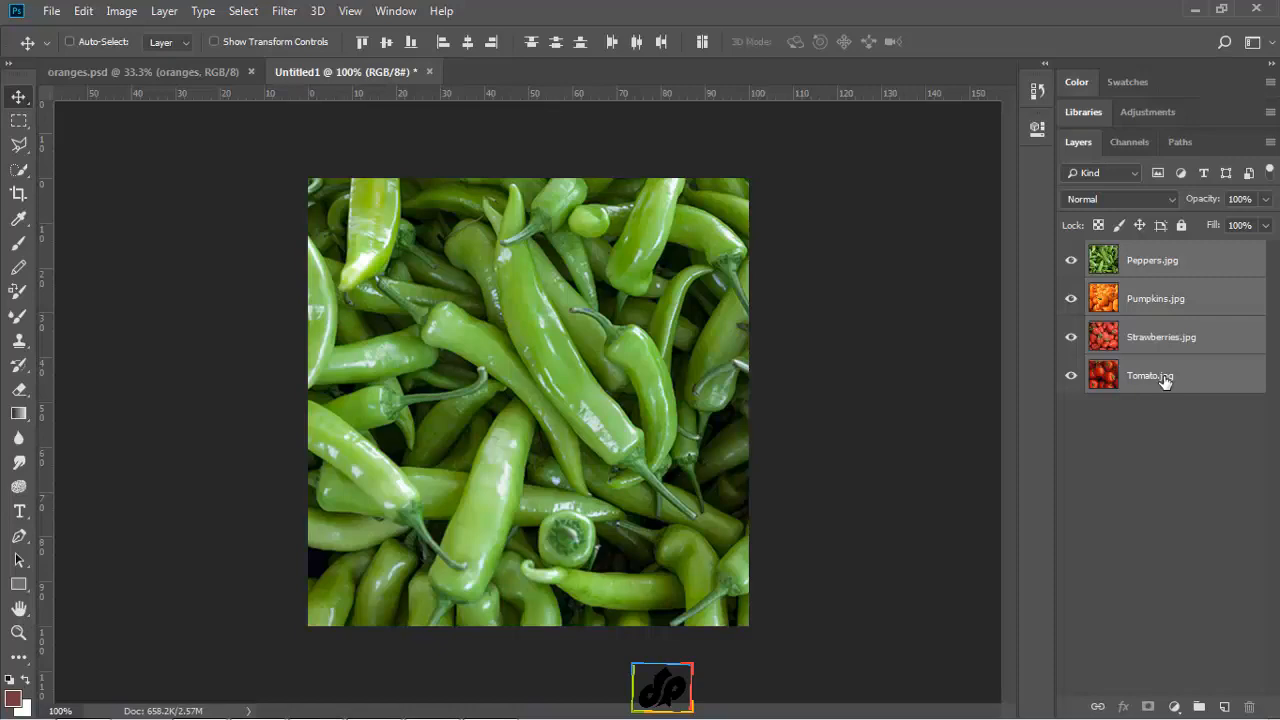
left_click(396, 12)
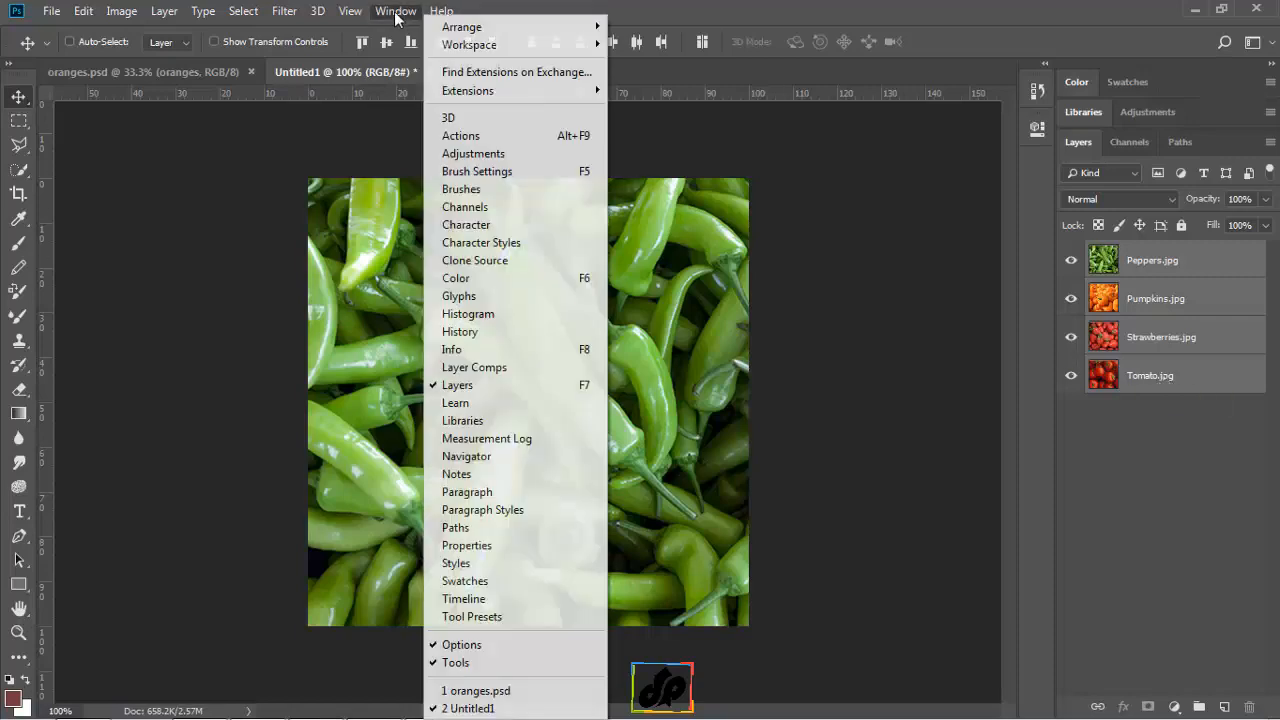
mouse_move(455, 27)
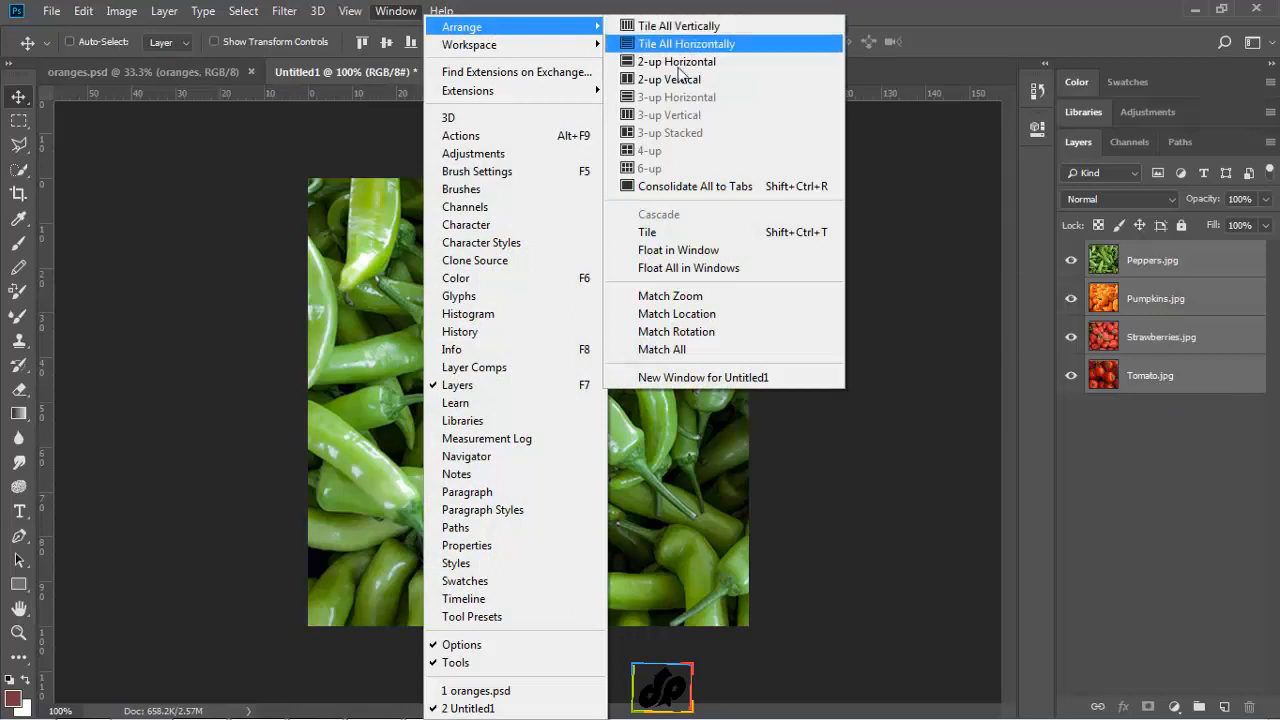
left_click(662, 233)
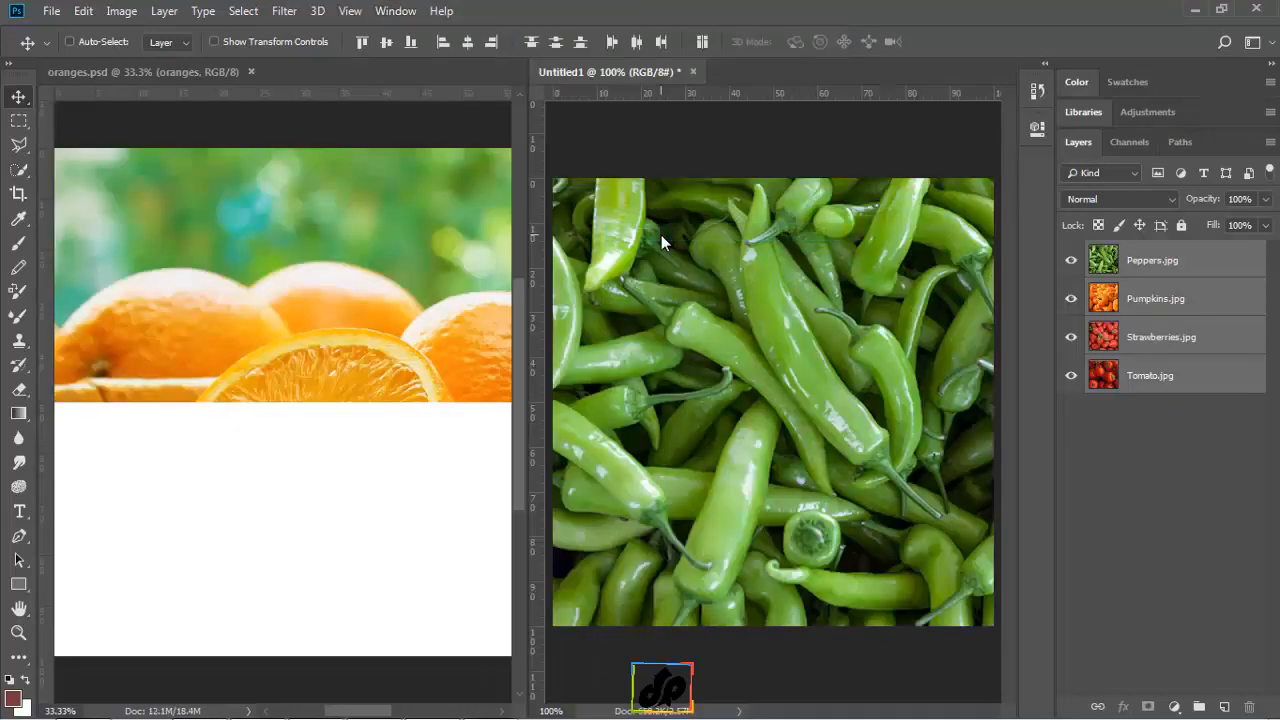
Copy the four selected layers from Untitled1 into oranges.psd over the oranges photo, and close Untitled1
left_click(356, 236)
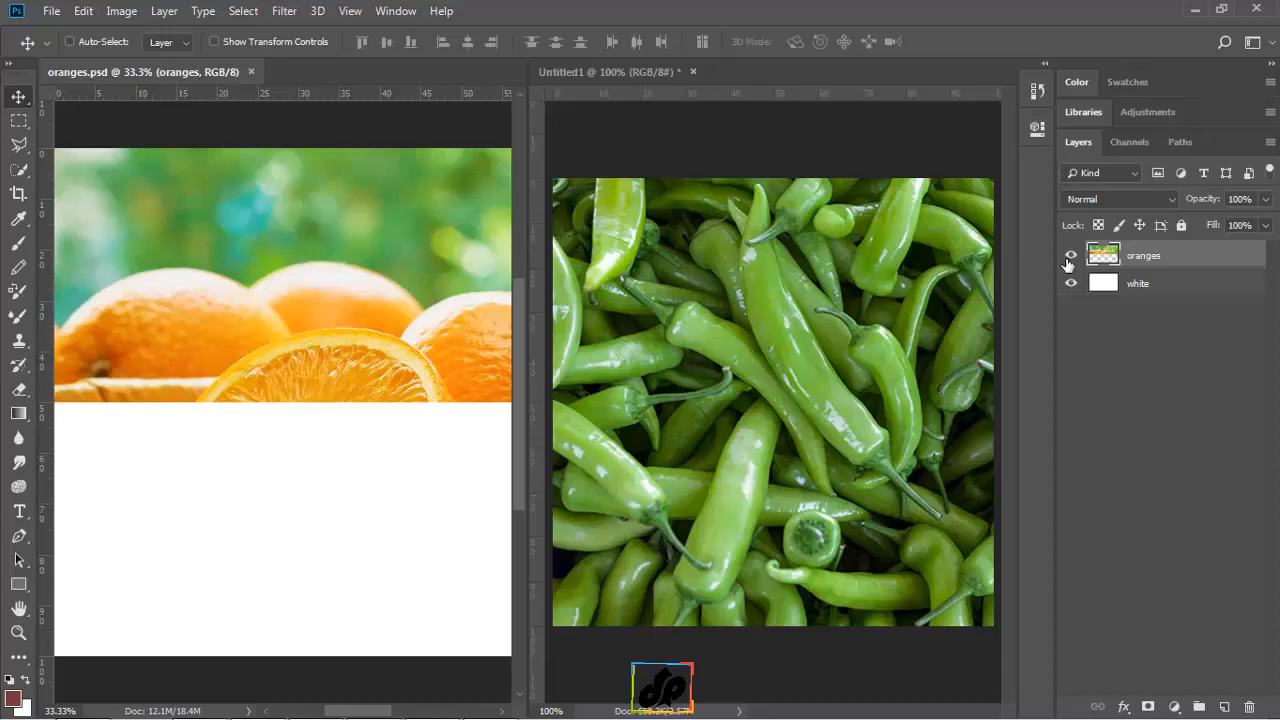
left_click(871, 287)
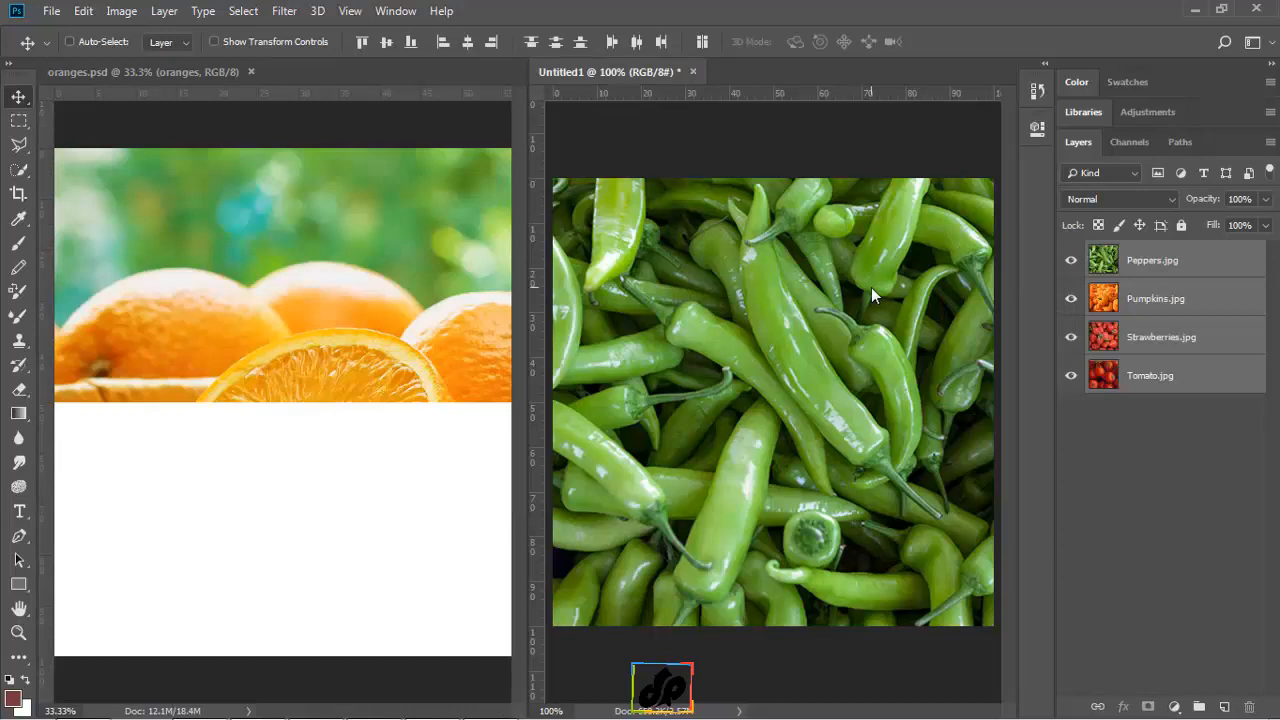
left_click_drag(1110, 265, 249, 249)
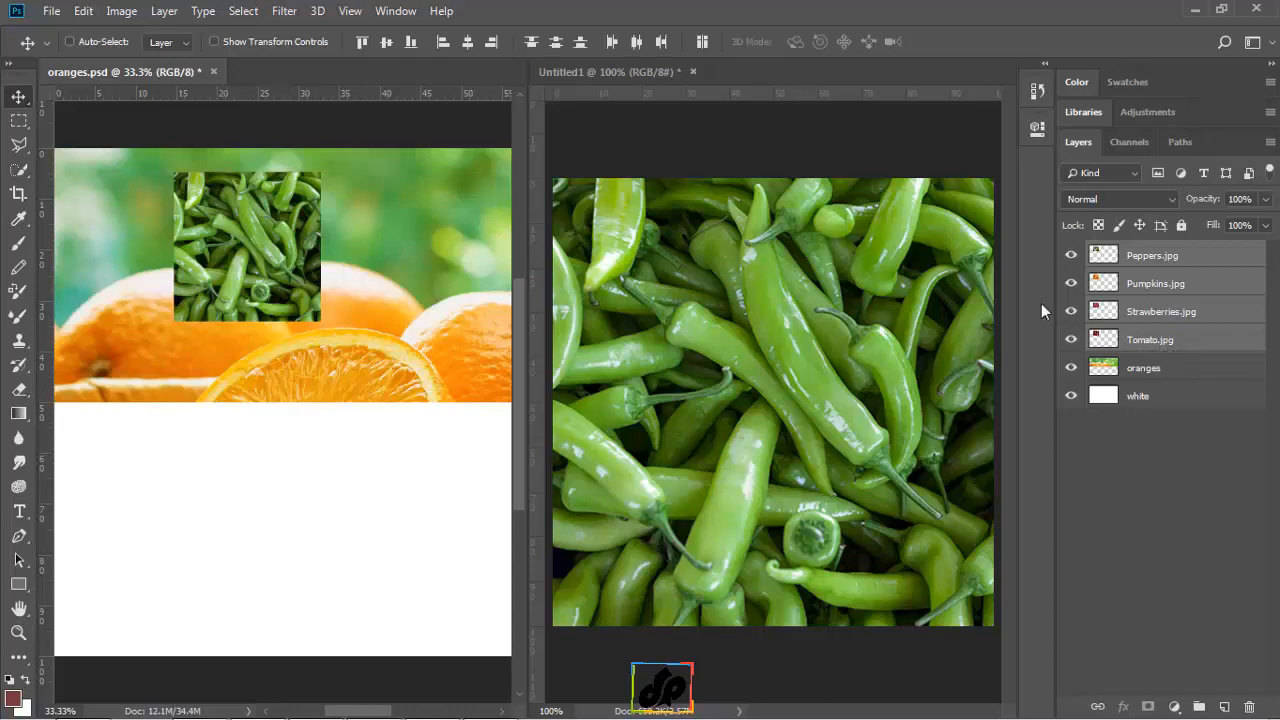
left_click(692, 71)
left_click(645, 290)
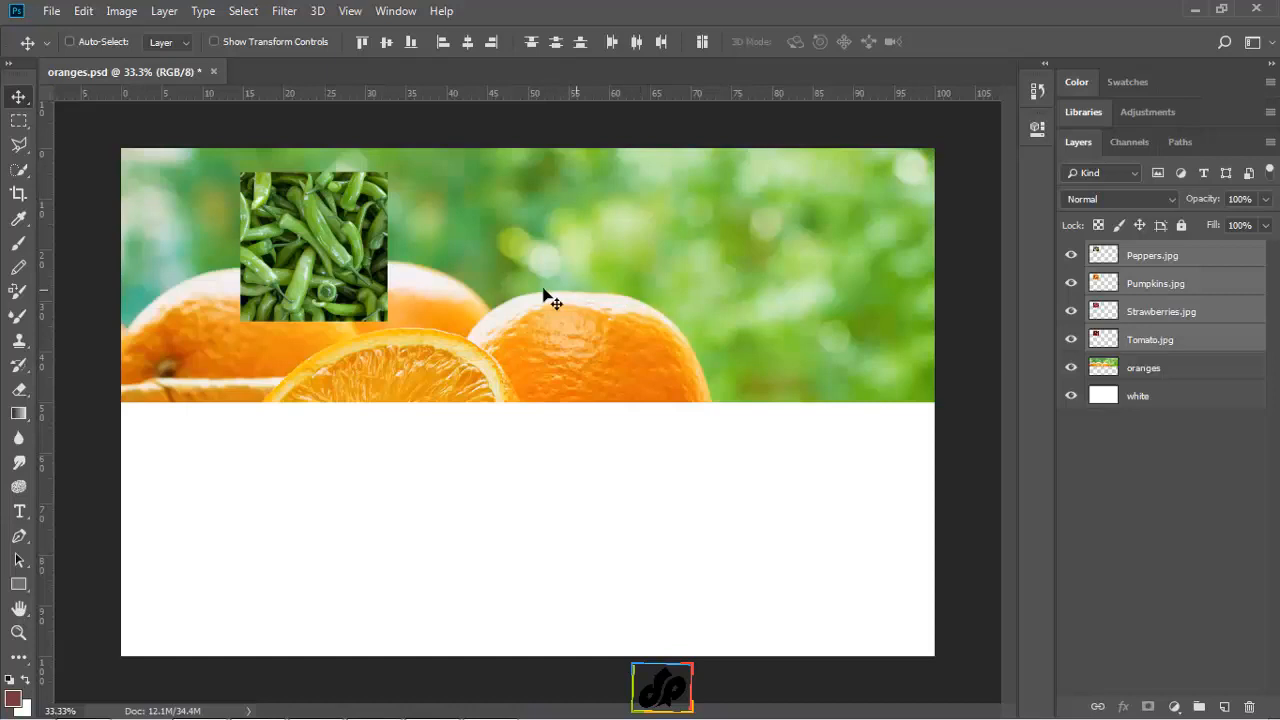
Select the Pumpkins.jpg layer from the stacked images on the canvas and move it to the right of the peppers image
right_click(306, 241)
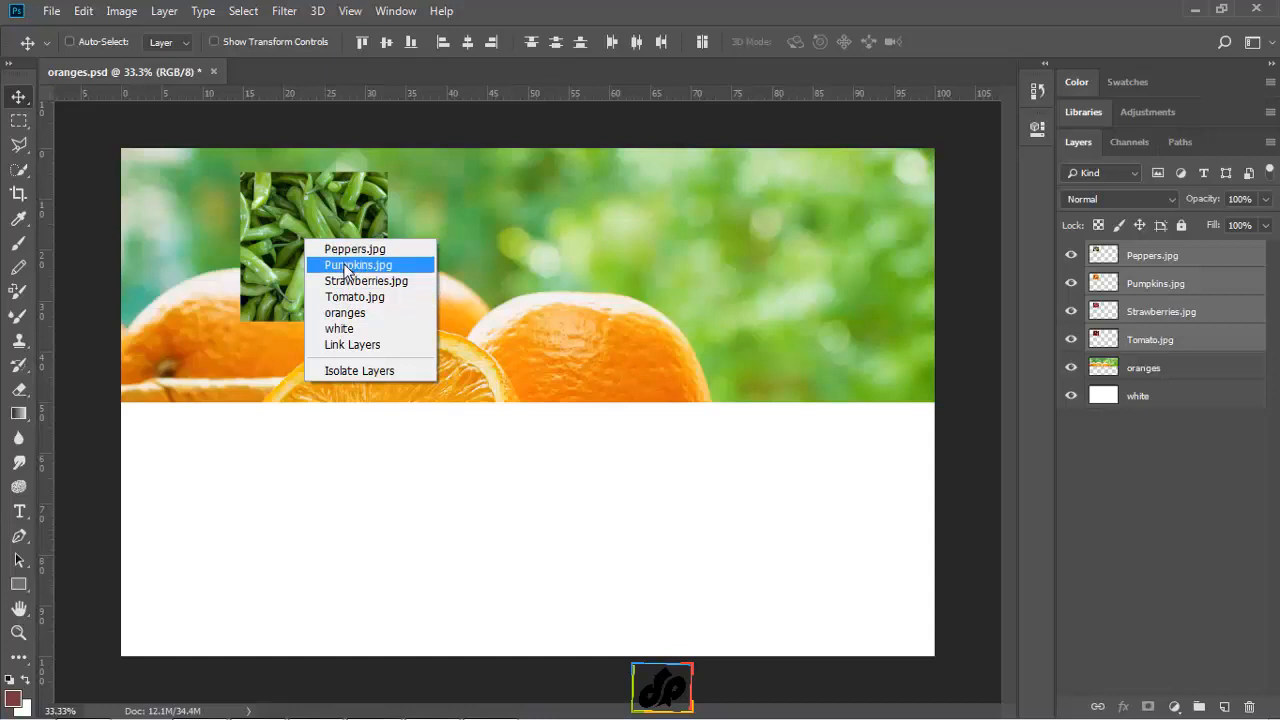
left_click(345, 266)
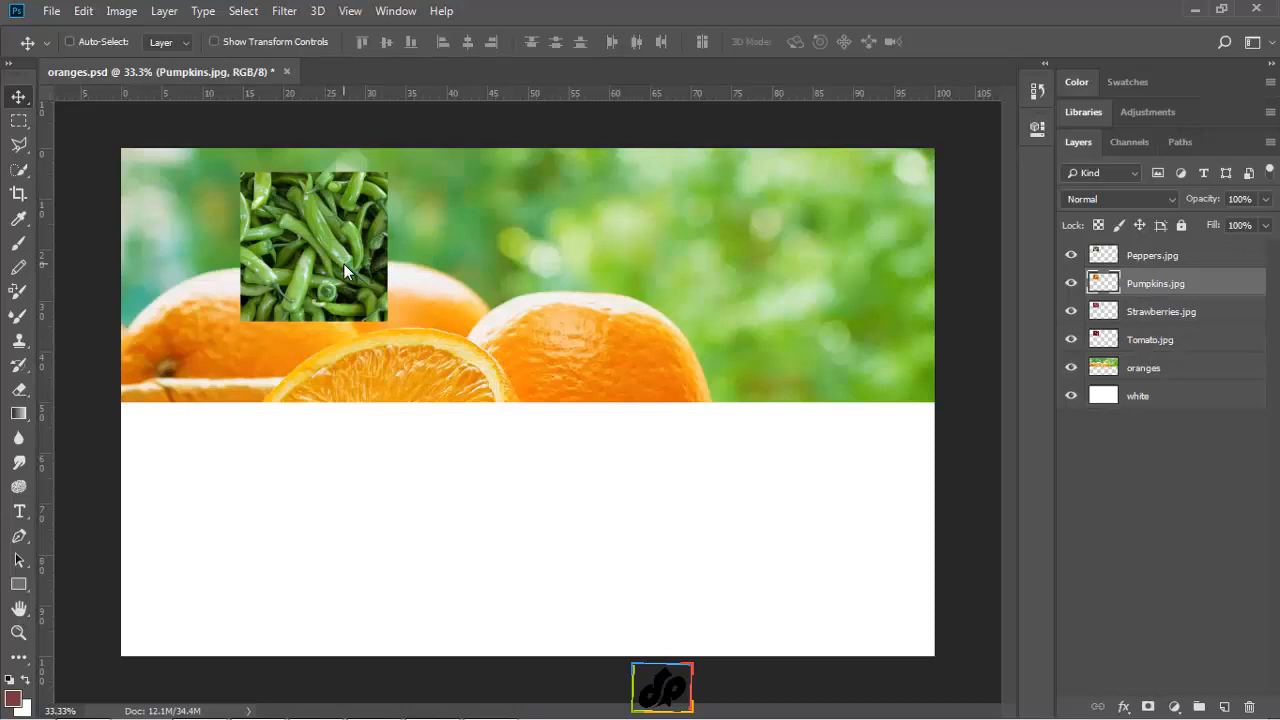
left_click_drag(343, 263, 733, 328)
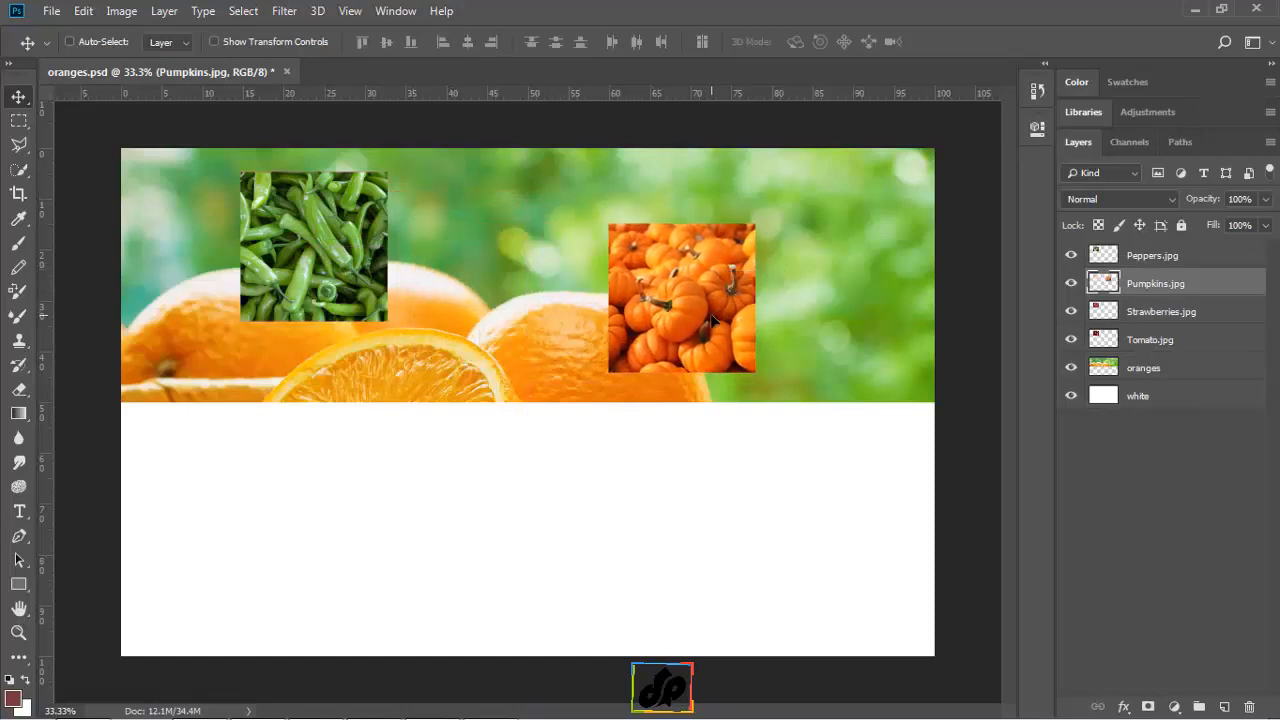
Check which layers lie under the pumpkins image and under the peppers image on the canvas
right_click(699, 314)
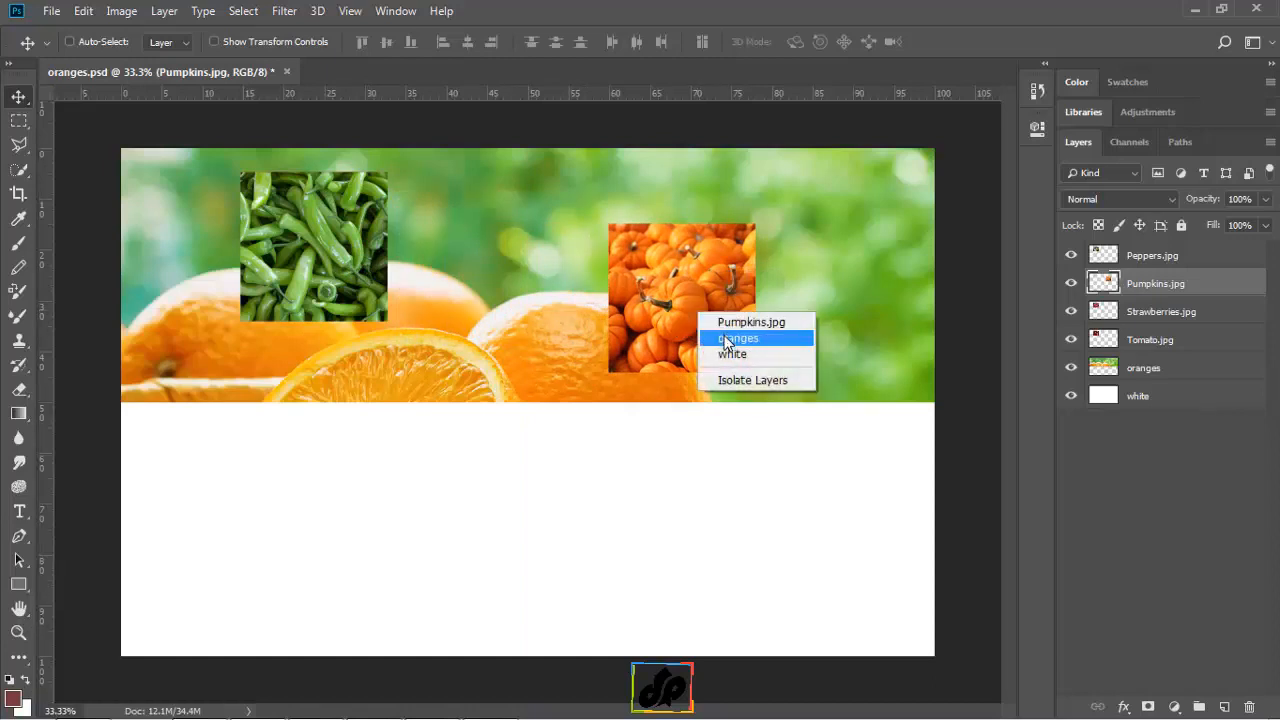
left_click(660, 300)
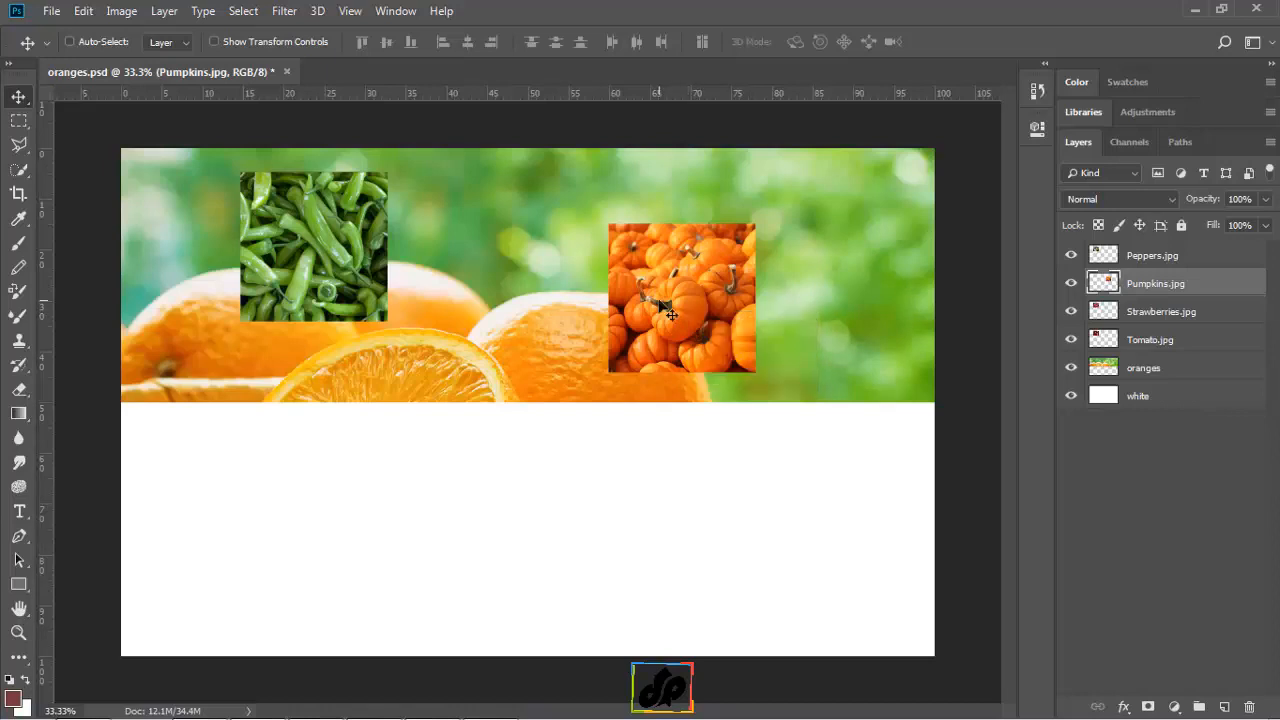
right_click(311, 244)
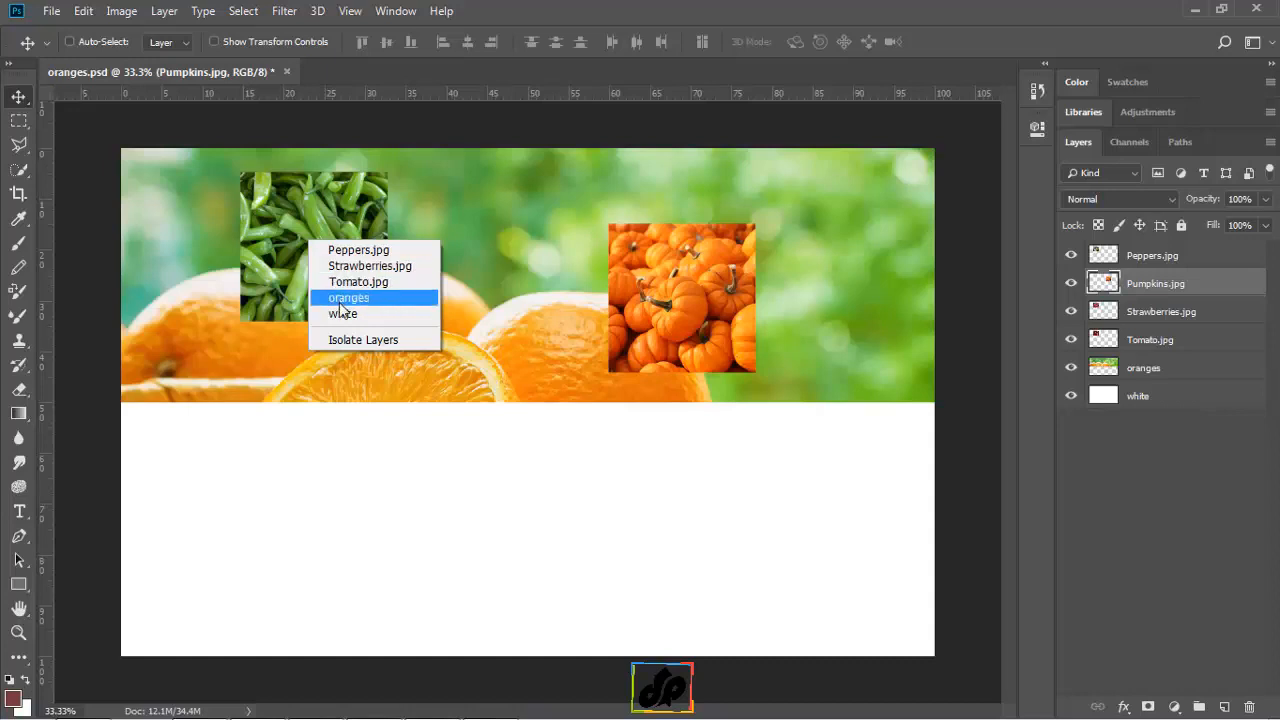
left_click(295, 232)
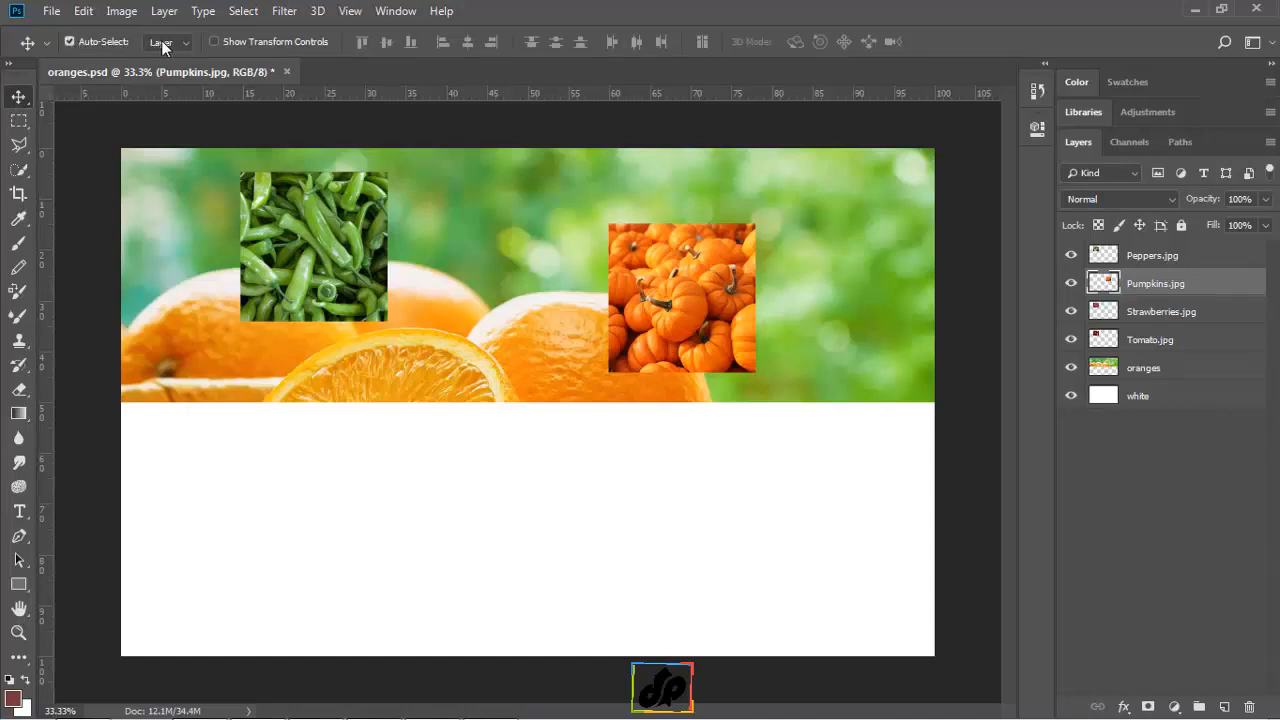
Enable layer Auto-Select and spread the stack apart: peppers to the canvas's left edge, strawberries below centre-left, and tomatoes beside the pumpkins
left_click_drag(293, 287, 210, 426)
left_click_drag(210, 425, 211, 443)
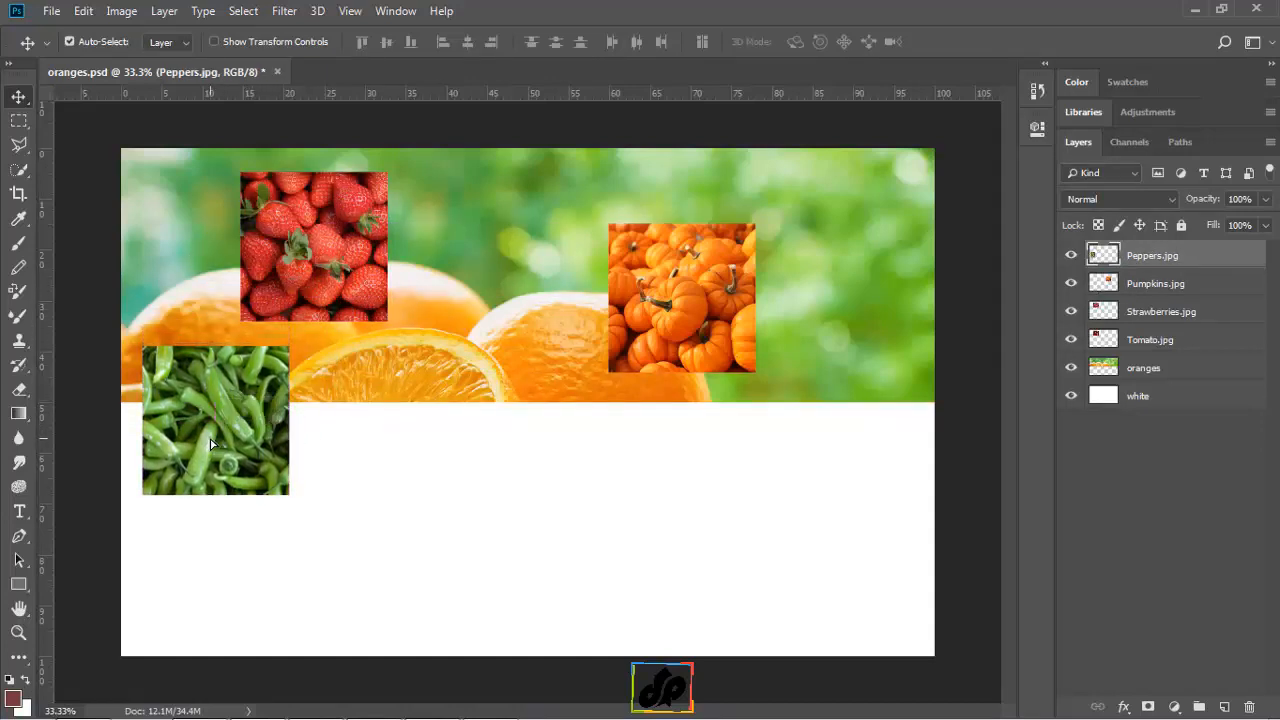
left_click(270, 268)
left_click_drag(300, 292, 373, 485)
left_click(312, 306)
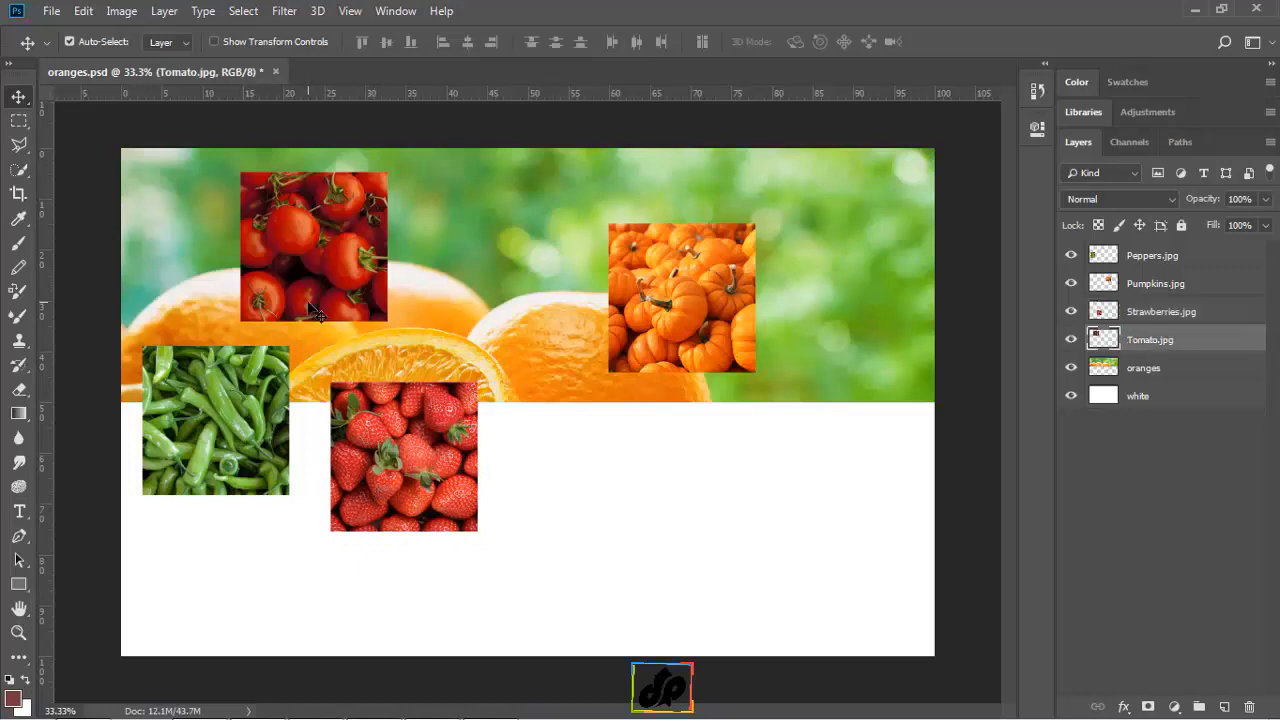
left_click_drag(310, 302, 451, 317)
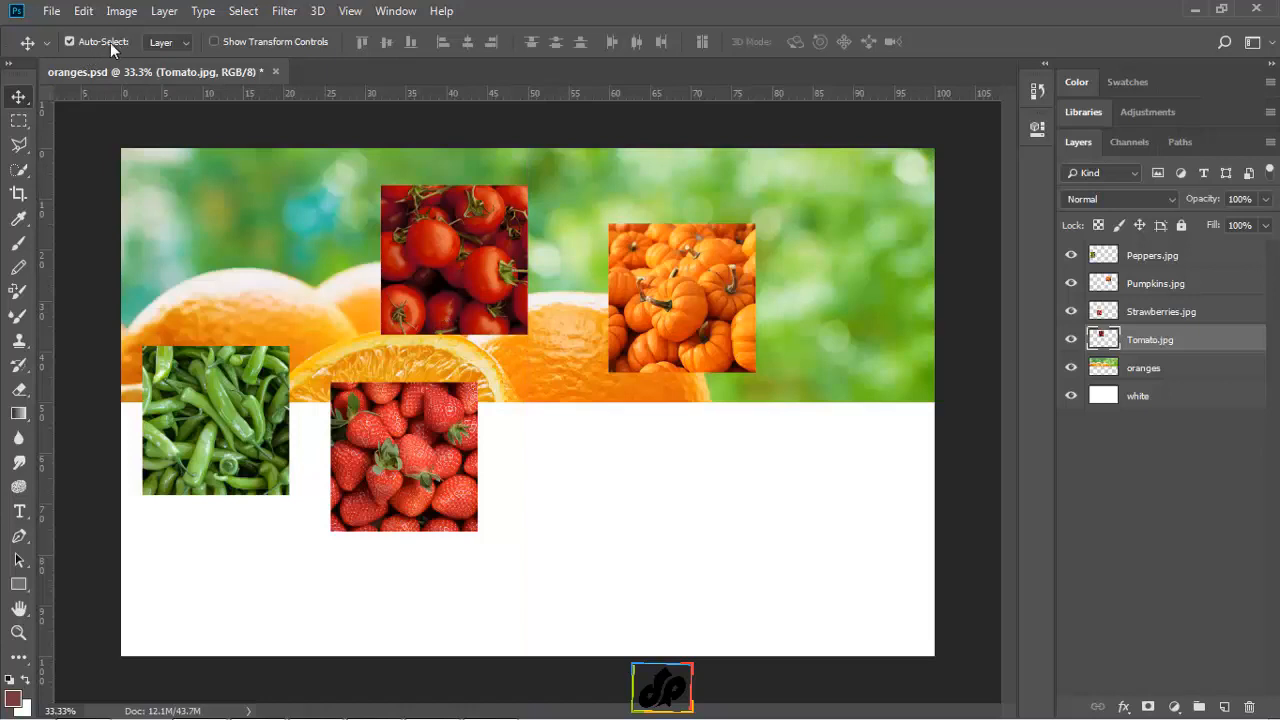
Disable Auto-Select and, with temporary auto-selection, move the tomatoes onto the white area, the pumpkins above the strawberries, and the strawberries level with the peppers
left_click(69, 42)
key("ctrl")
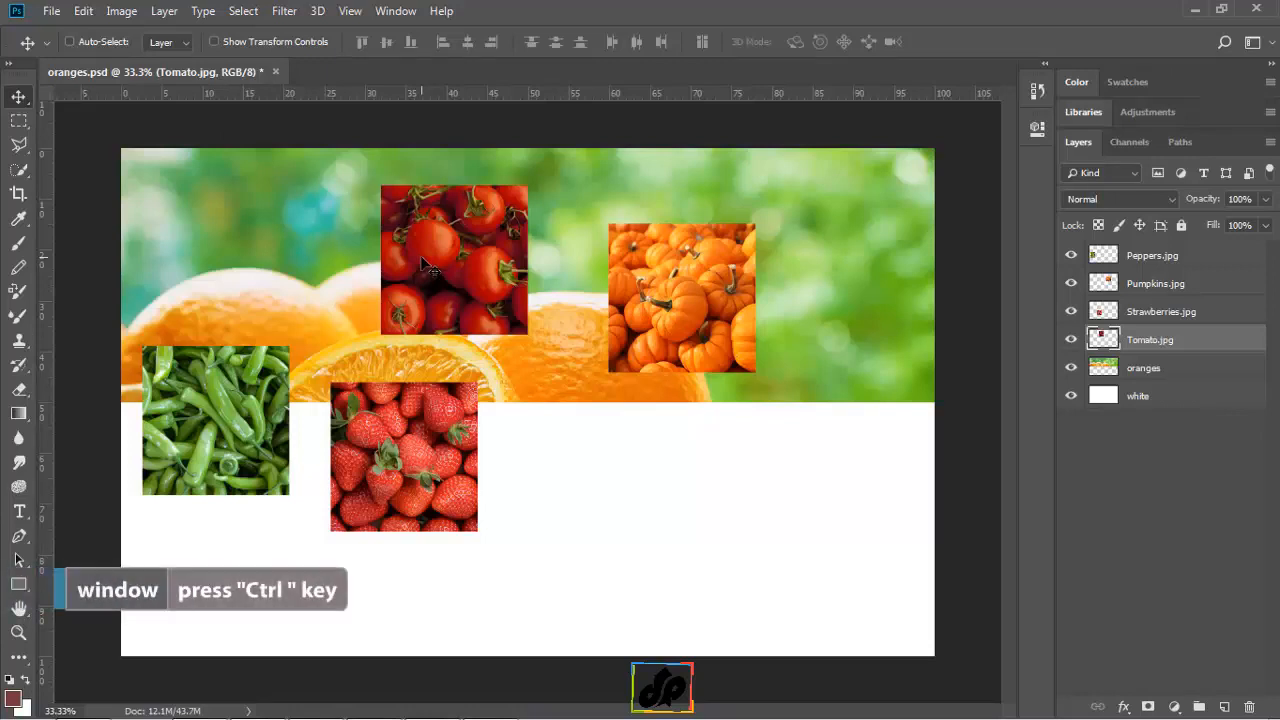
key("ctrl")
left_click_drag(438, 285, 575, 505)
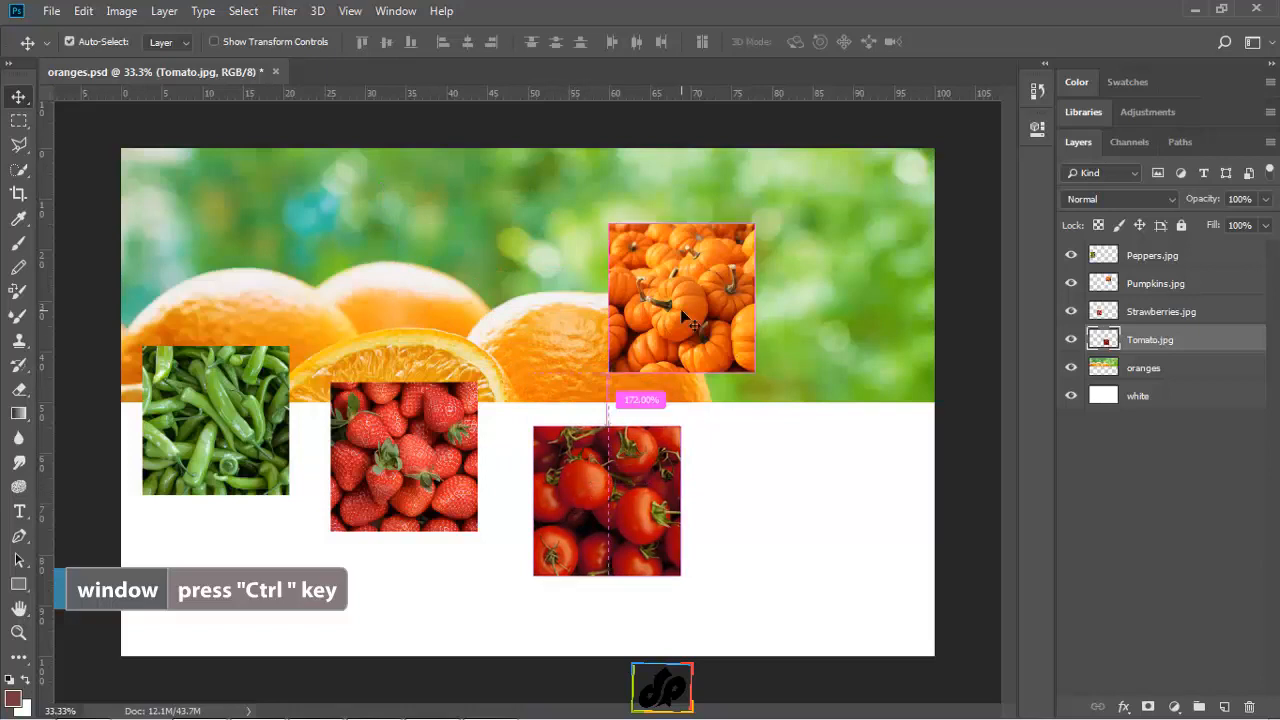
left_click_drag(666, 313, 500, 289)
left_click_drag(396, 436, 391, 406)
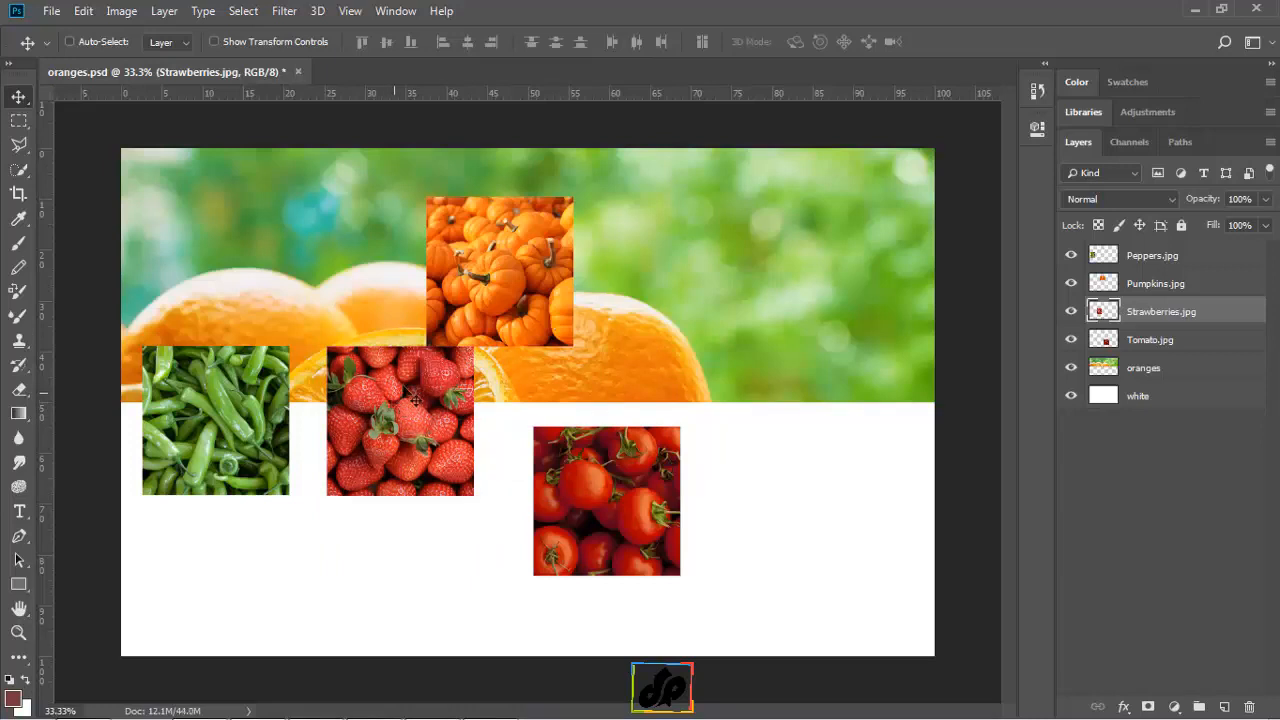
Set the rulers to pixels and create a 4-column guide layout with 40 px gutter, 300 px side margins, 0 px top and bottom, clearing existing guides
right_click(560, 96)
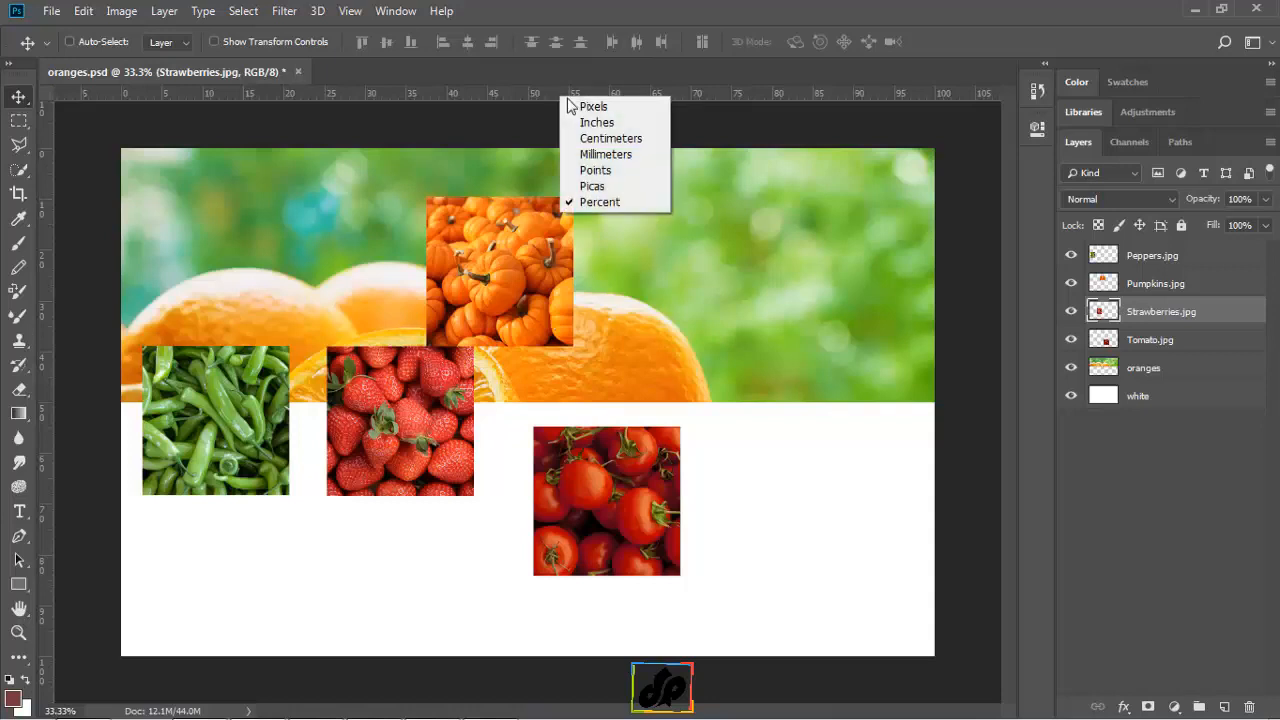
left_click(590, 106)
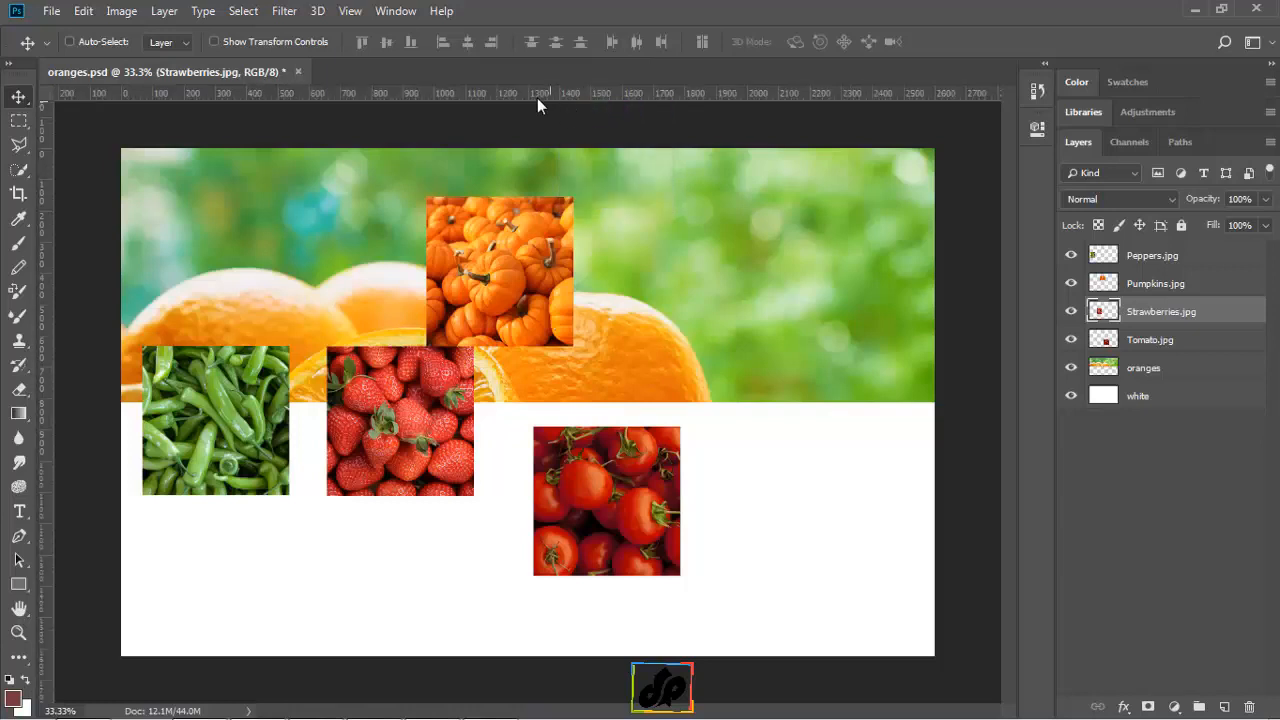
left_click(350, 12)
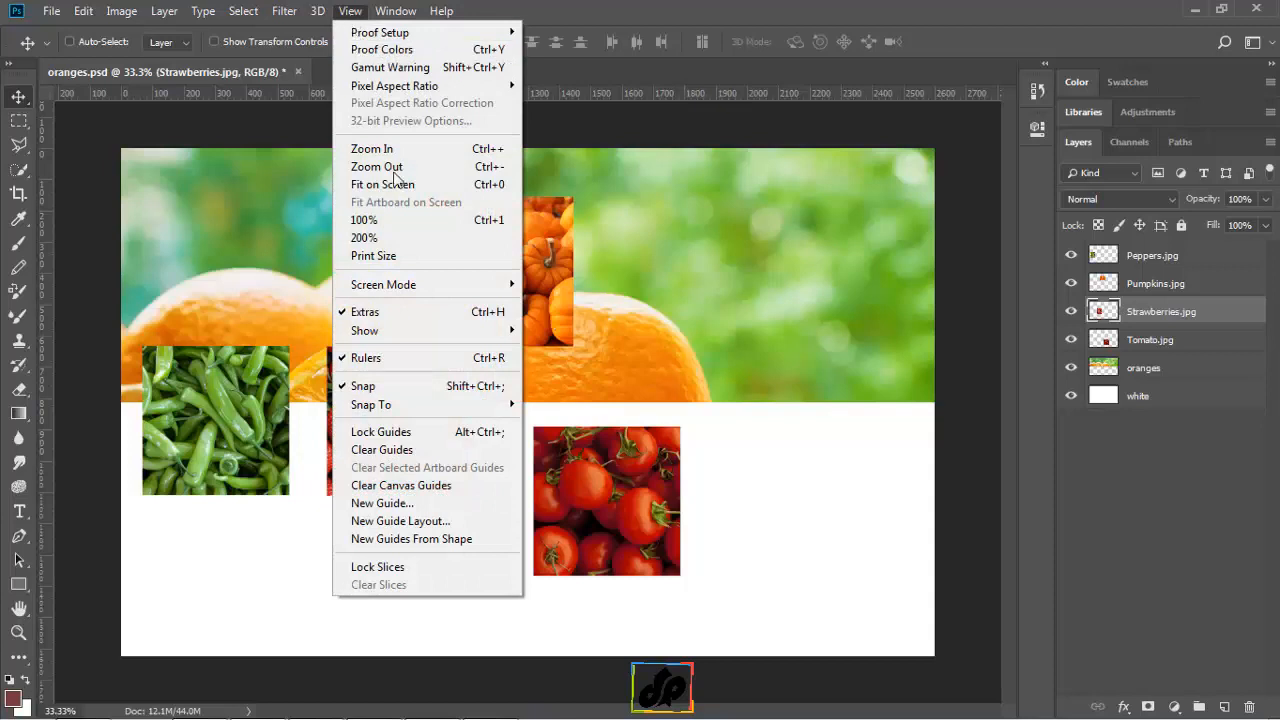
left_click(400, 521)
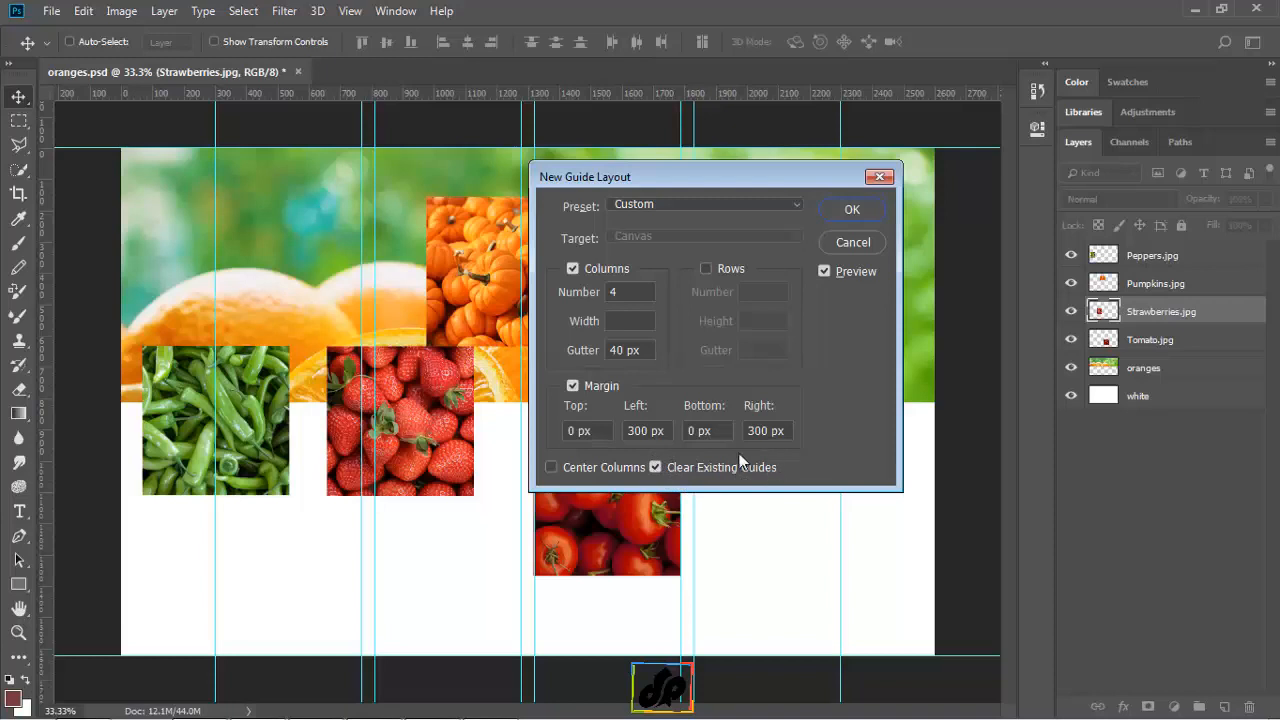
left_click(851, 209)
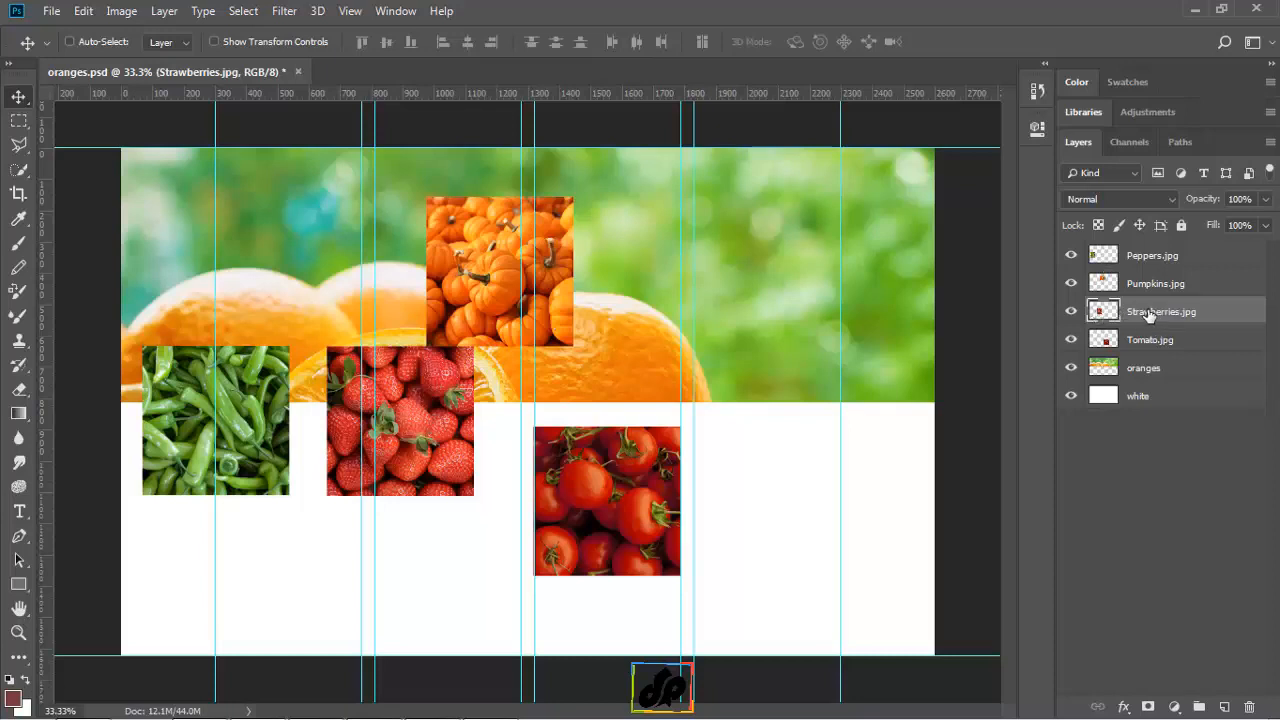
Reorder the layers so Strawberries.jpg is at the top of the stack with Pumpkins.jpg directly beneath it
left_click_drag(1143, 311, 1137, 252)
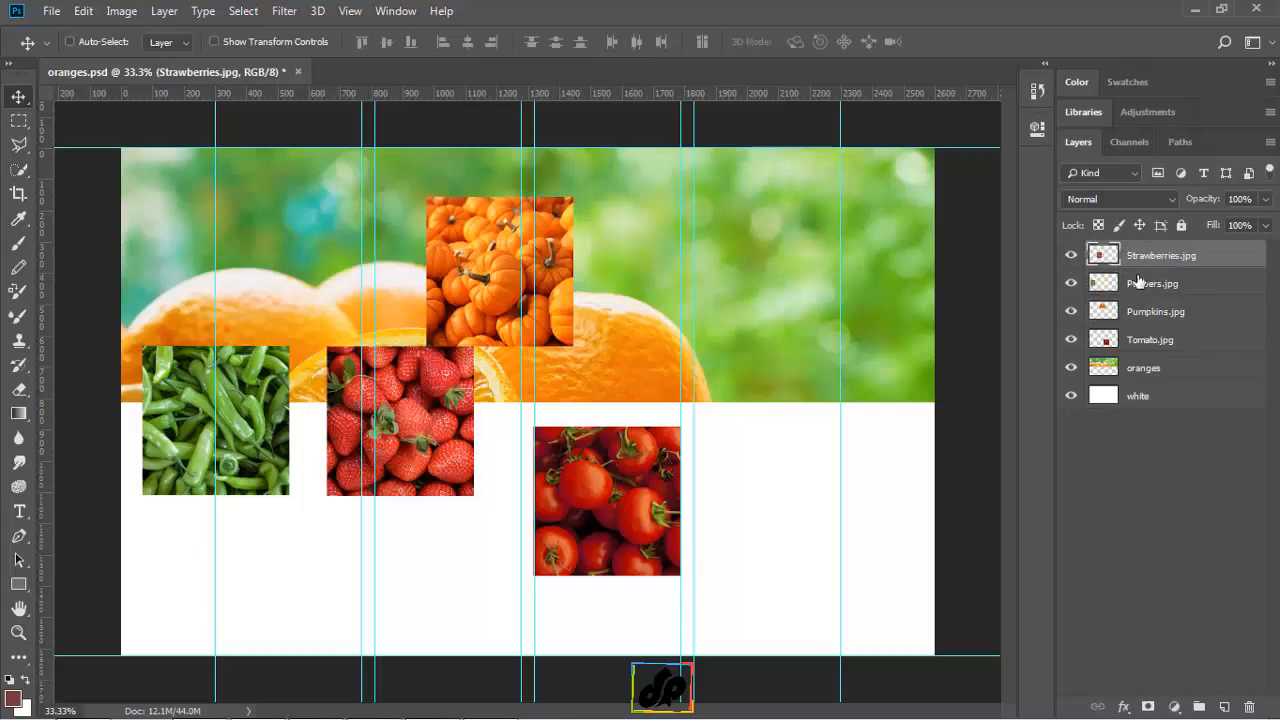
left_click_drag(1138, 314, 1136, 276)
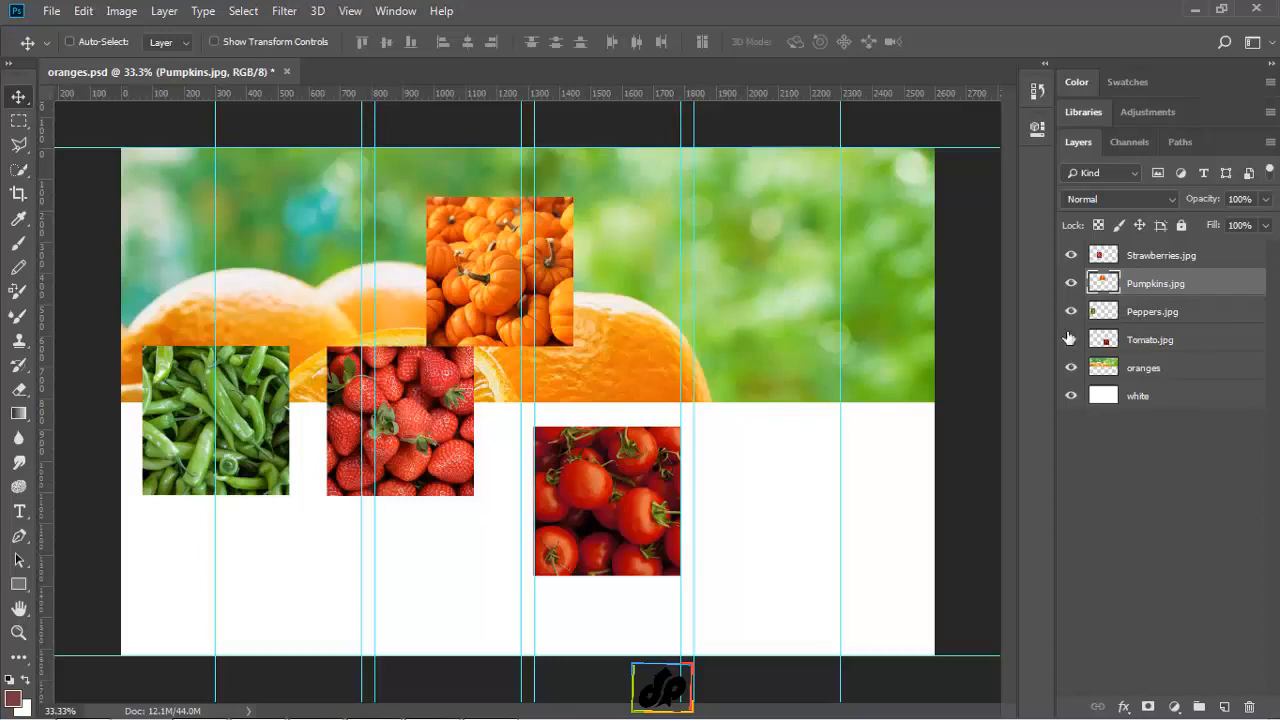
Move the images into the guide columns: strawberries first, pumpkins second, and tomatoes fourth on the white area, with peppers in the third column
key("ctrl")
left_click(407, 418, "ctrl")
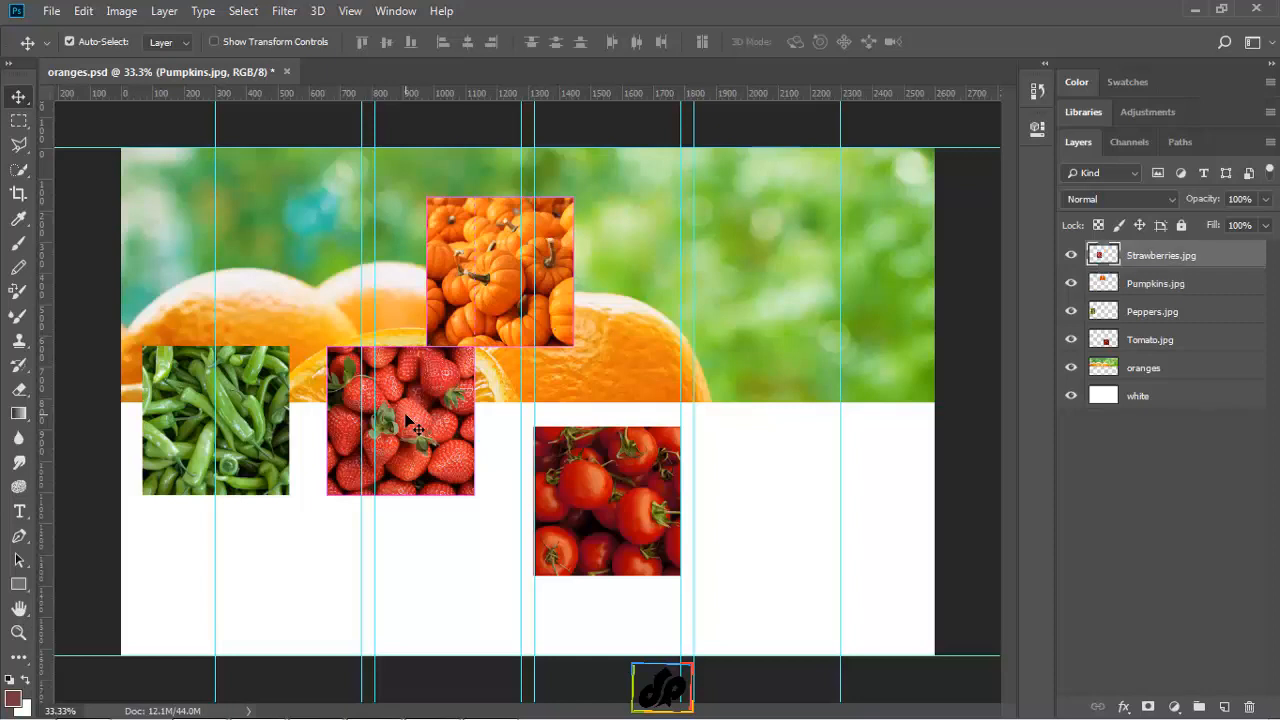
left_click_drag(413, 428, 300, 508)
left_click_drag(463, 319, 402, 522)
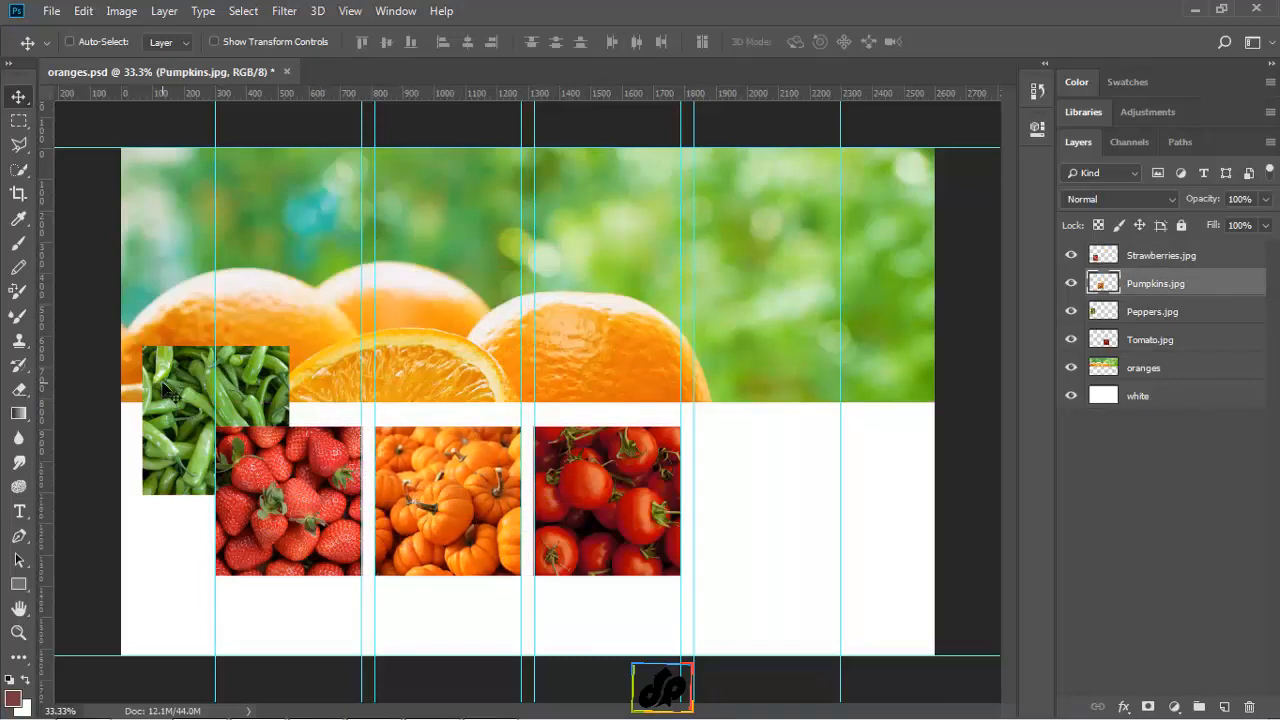
left_click_drag(195, 386, 557, 383)
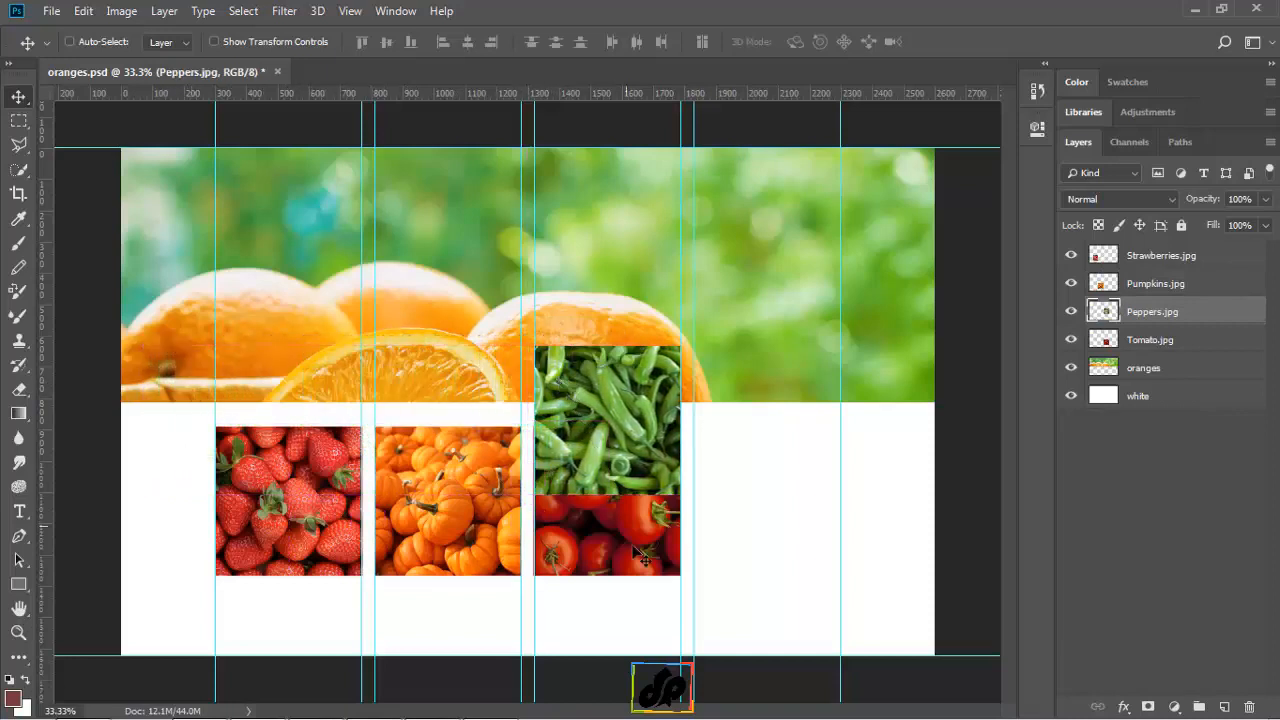
left_click_drag(641, 556, 800, 553)
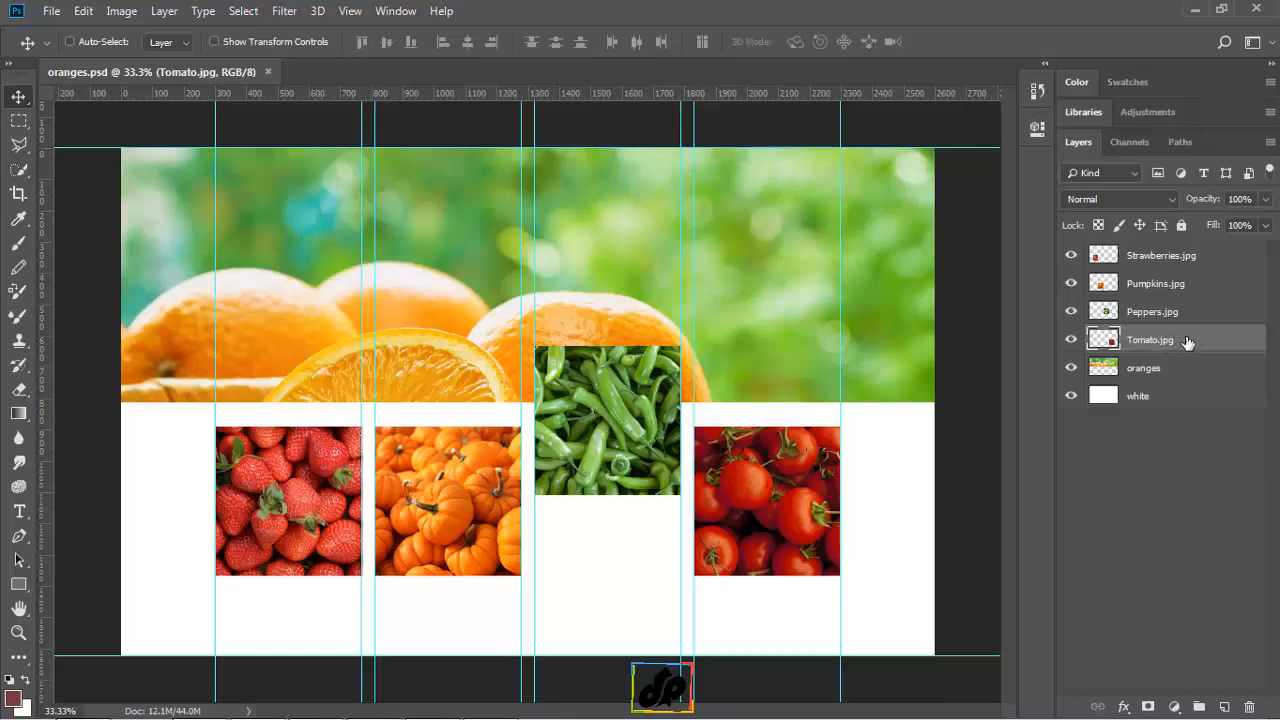
Select the four fruit and vegetable layers, align their top edges, and move the row down onto the white area below the banner
left_click(1170, 258, "shift")
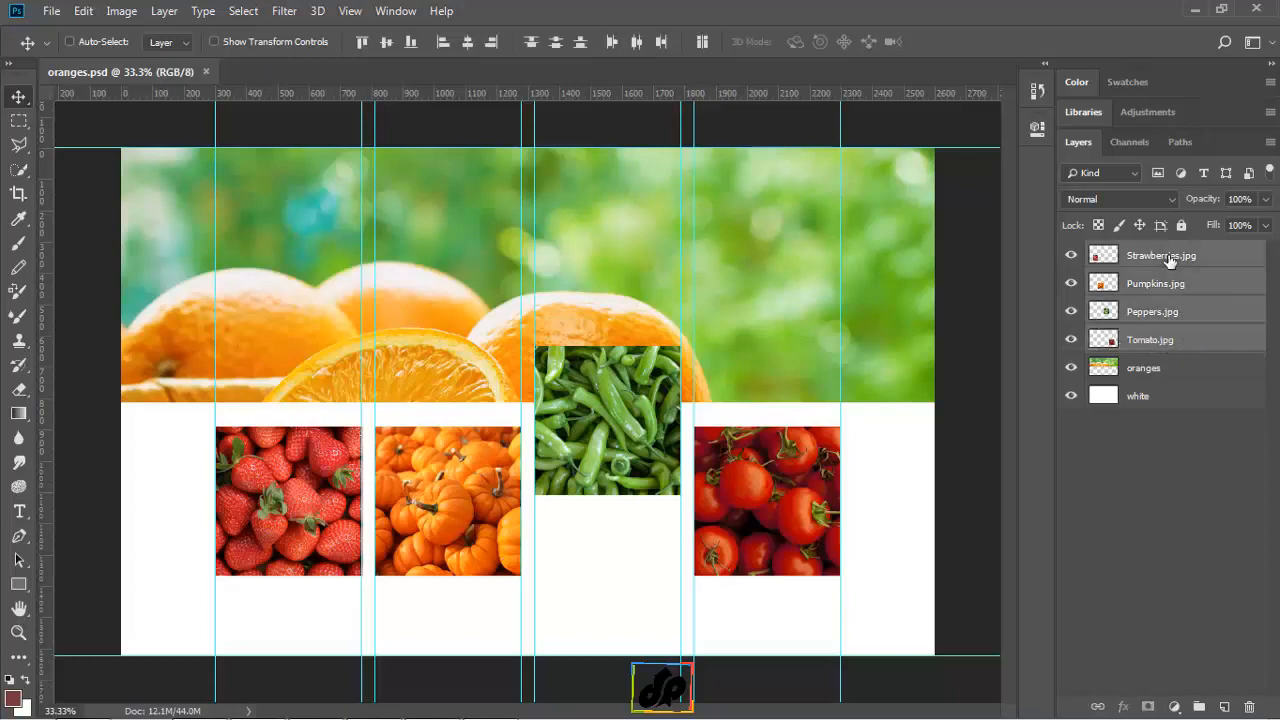
left_click(361, 43)
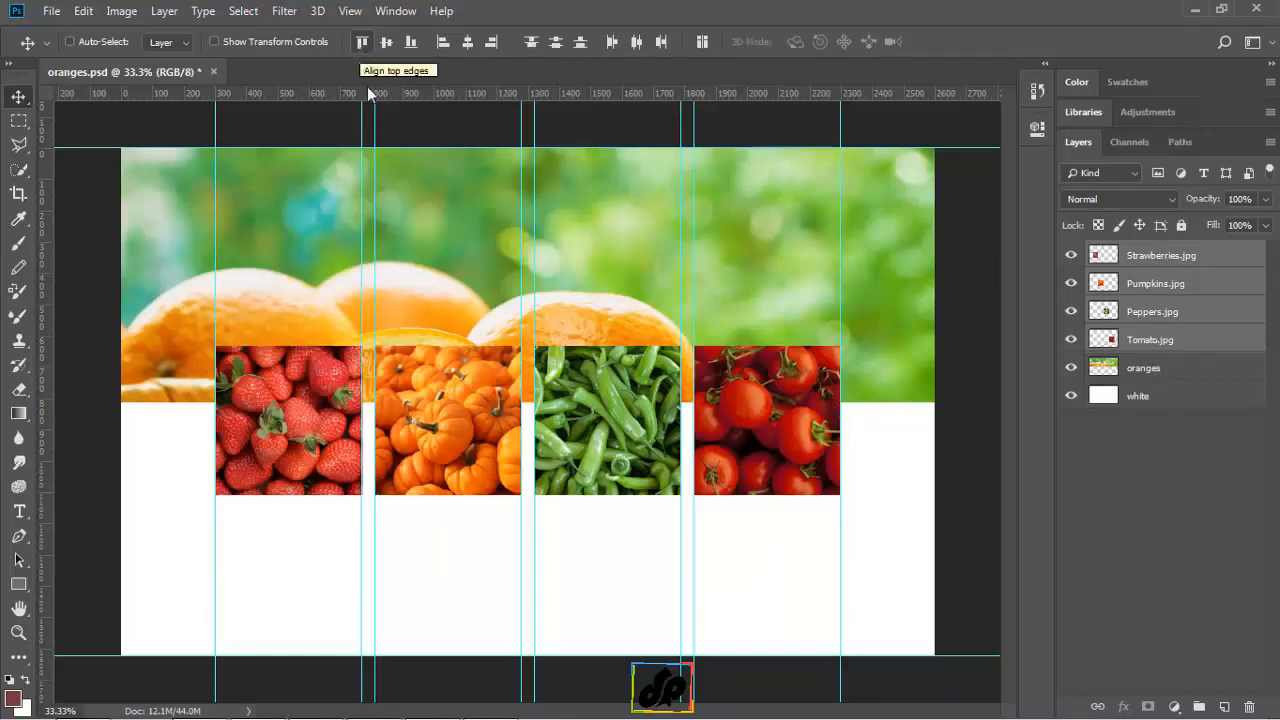
left_click_drag(320, 413, 315, 515)
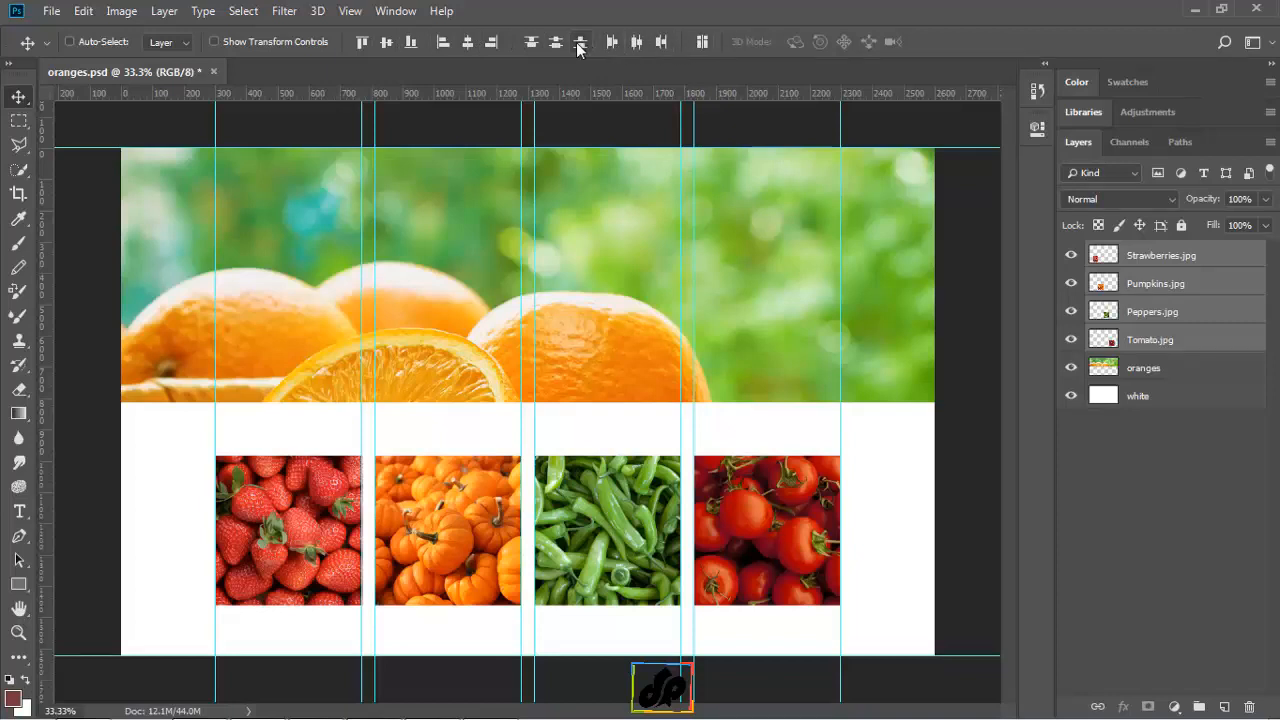
Save the current document, and save it again in the Images folder as oranges_01.psd in Photoshop format with layers
key("ctrl+s")
left_click(51, 11)
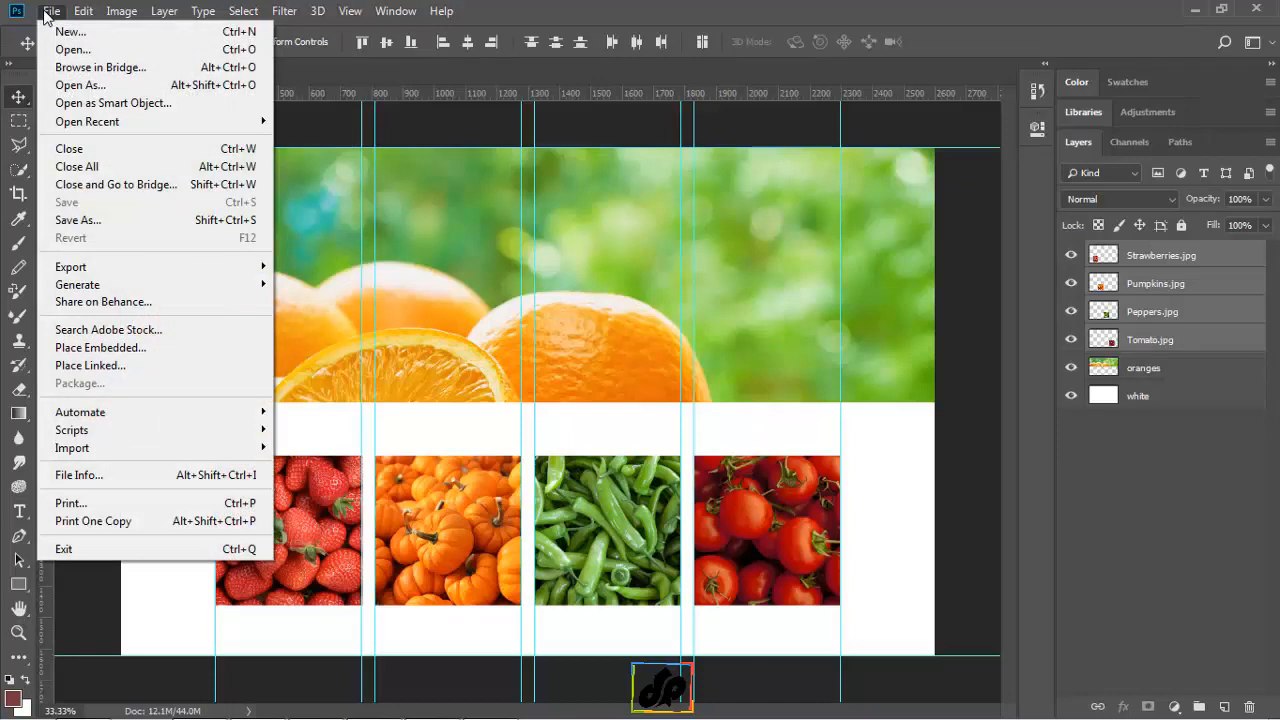
left_click(89, 220)
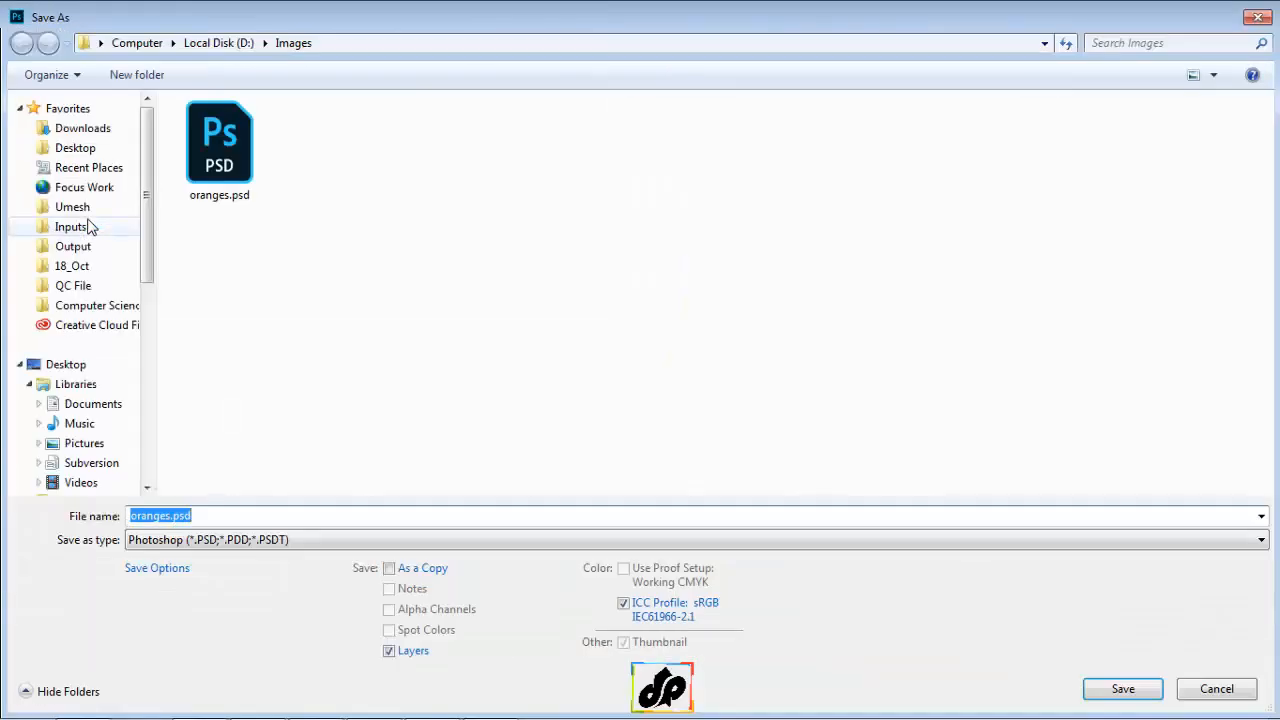
left_click(170, 516)
type("01")
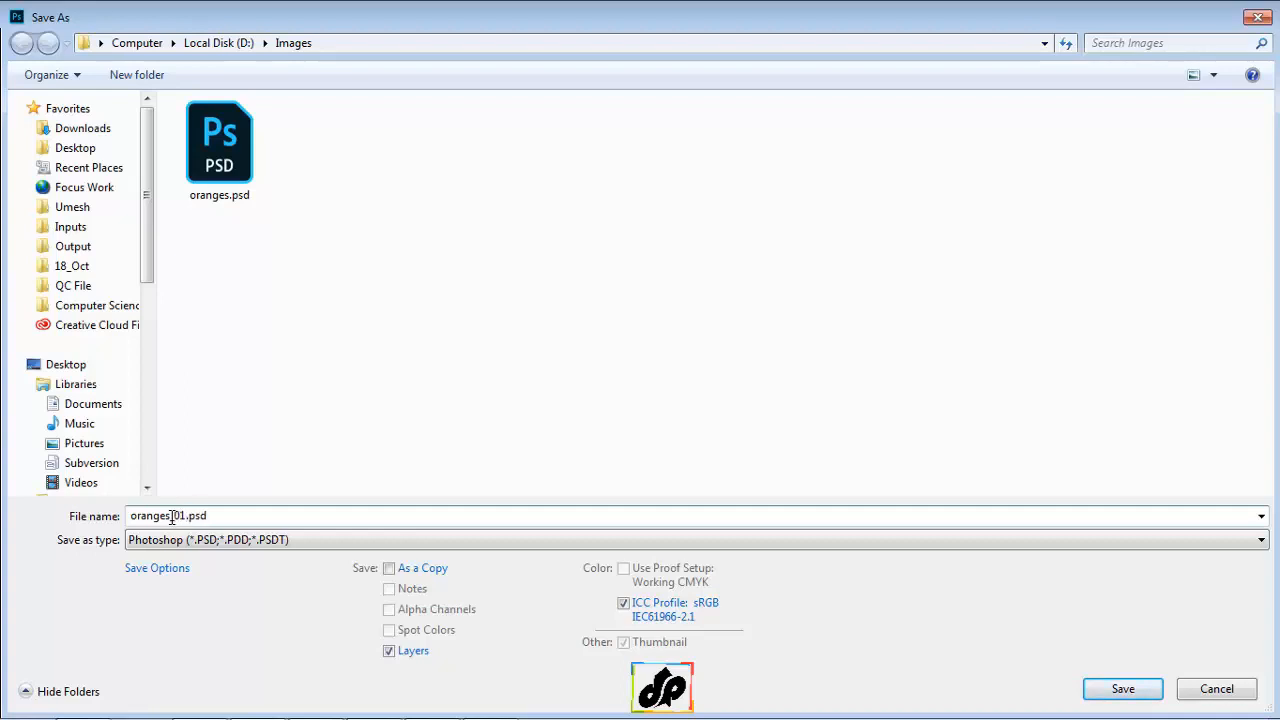
double_click(172, 516)
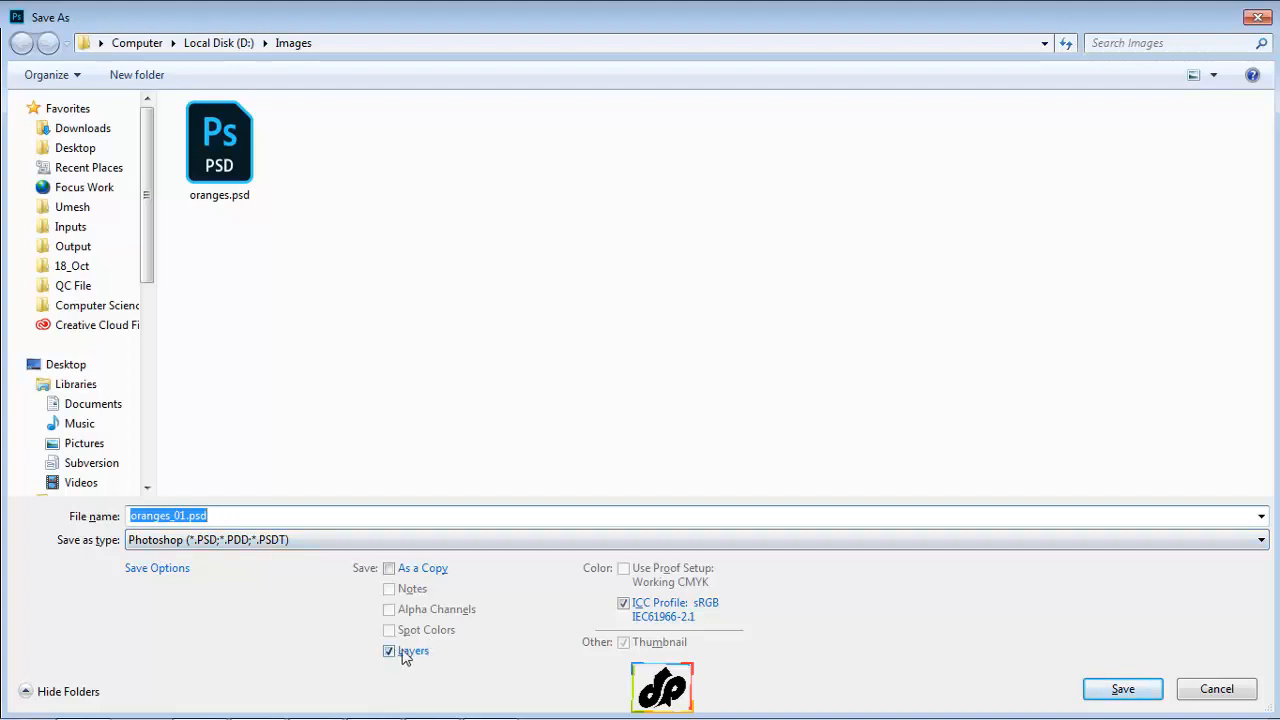
left_click(1106, 690)
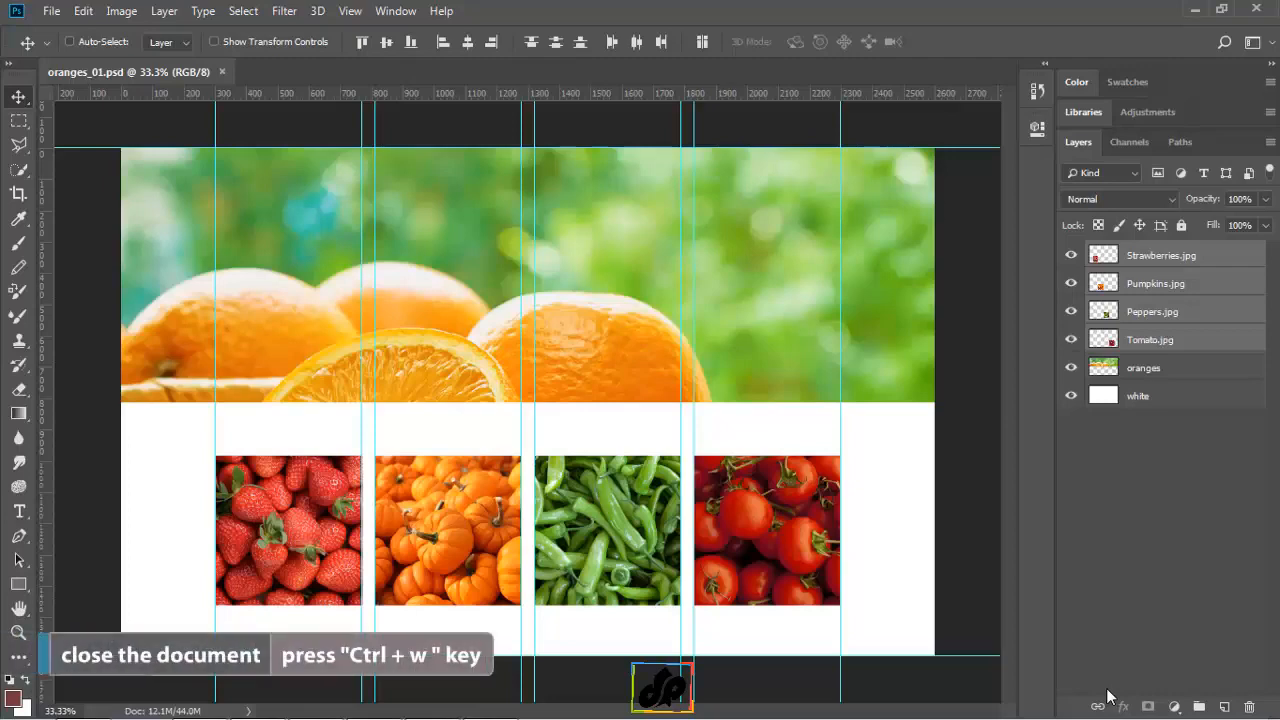
Close the document, switch to Adobe Bridge, and select oranges_01.psd in the Images folder
key("ctrl+w")
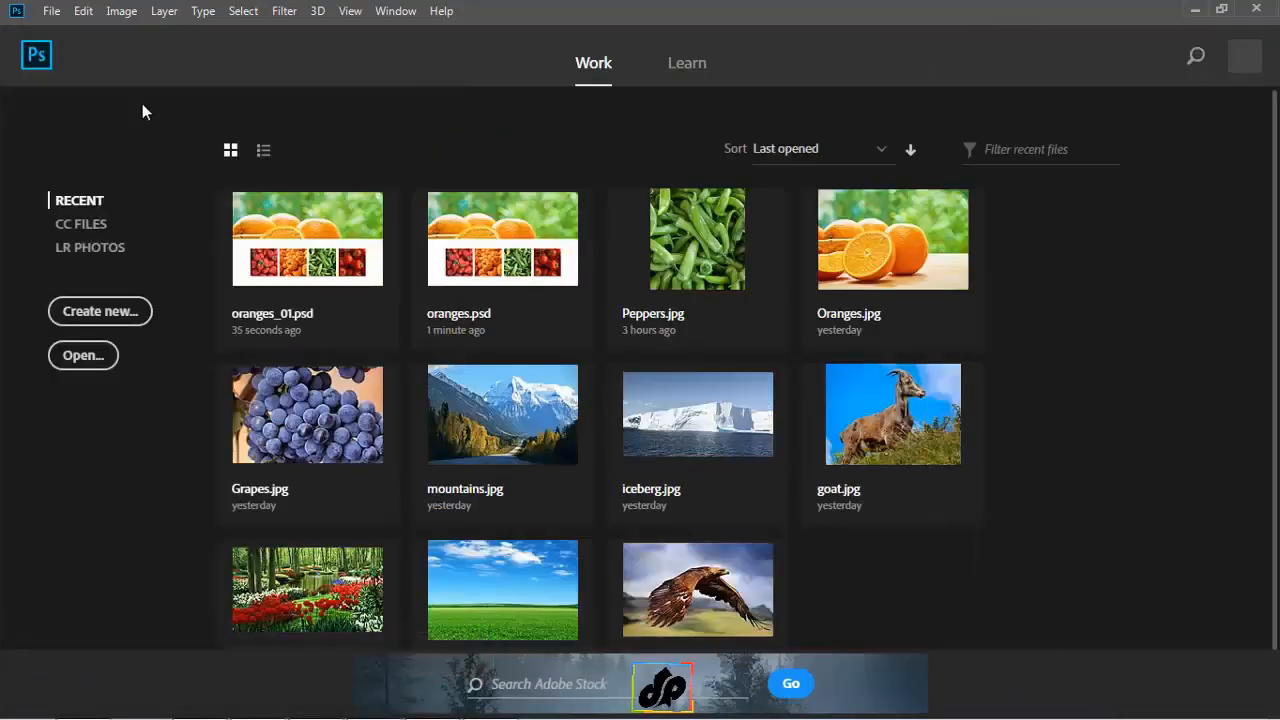
left_click(55, 14)
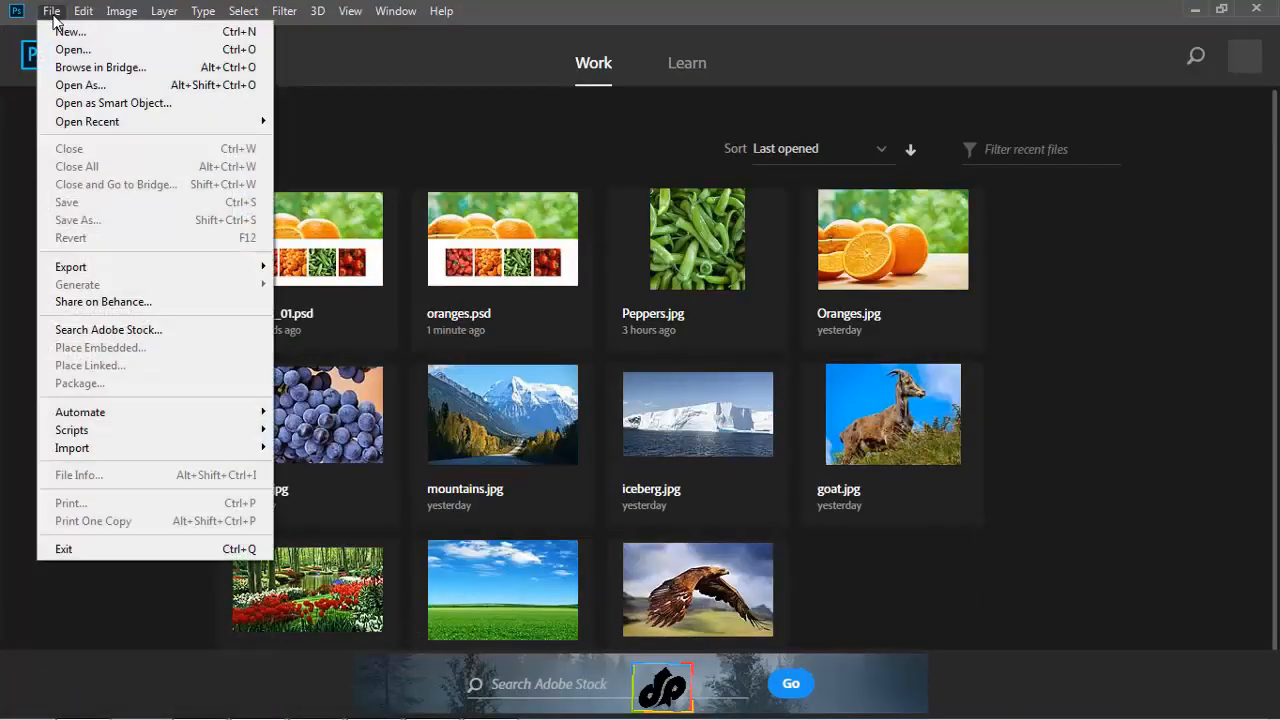
left_click(78, 68)
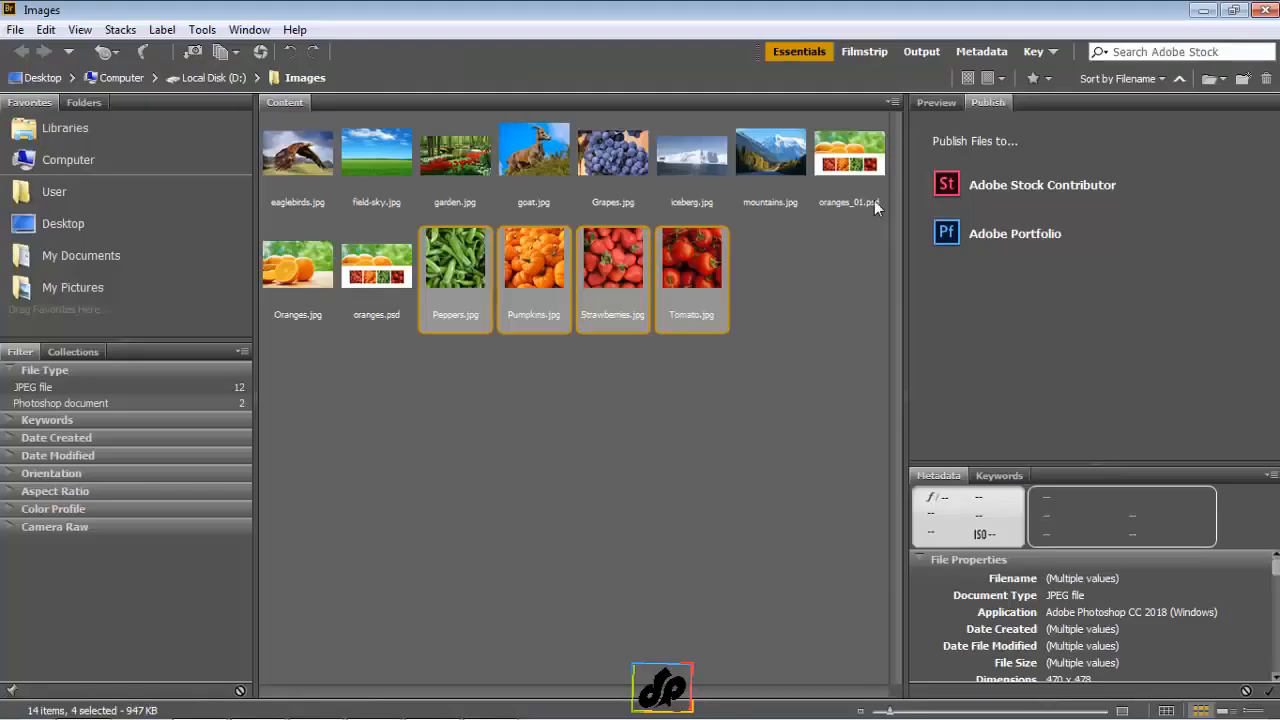
left_click(863, 168)
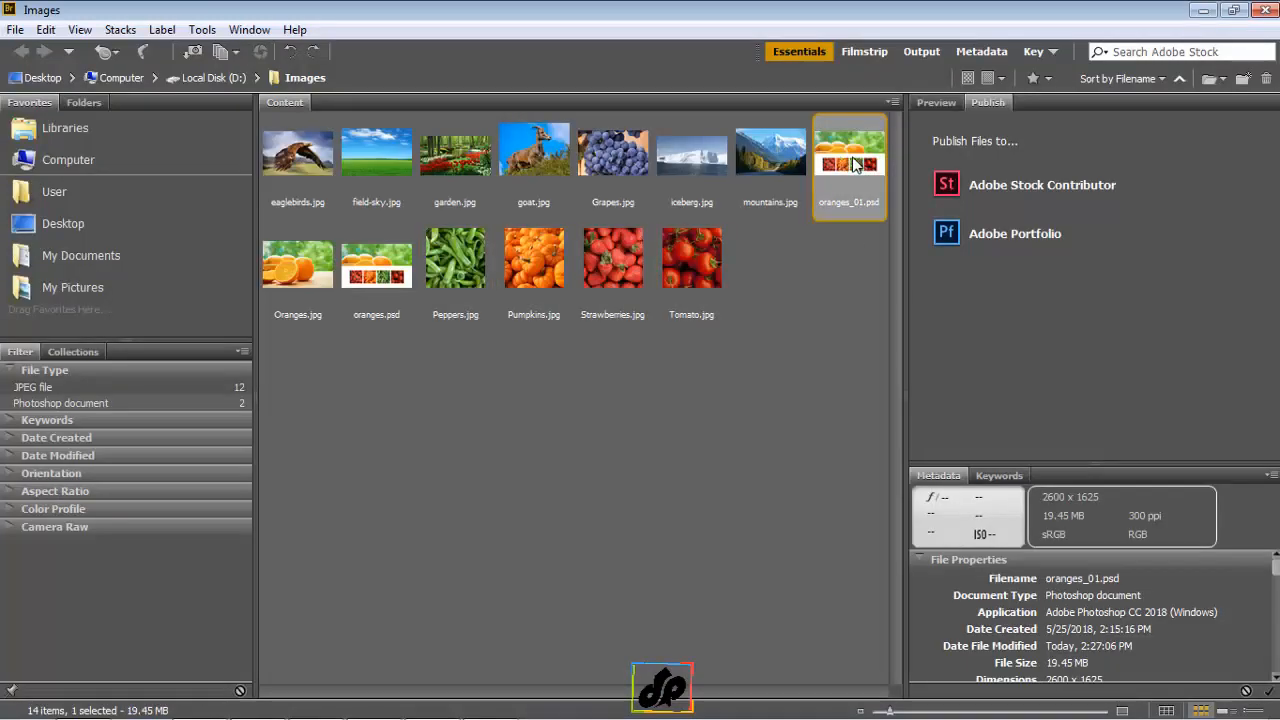